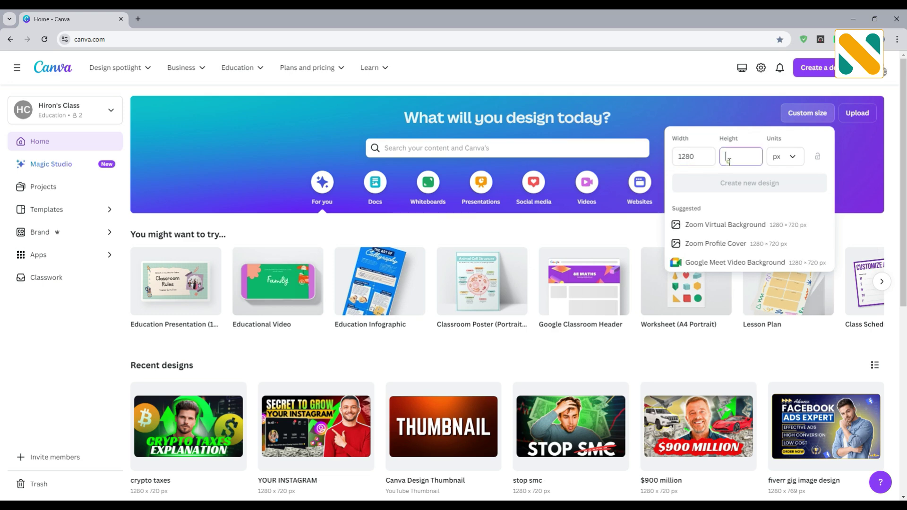
Create a new custom-size design 1280 px wide and 720 px high.
type("720")
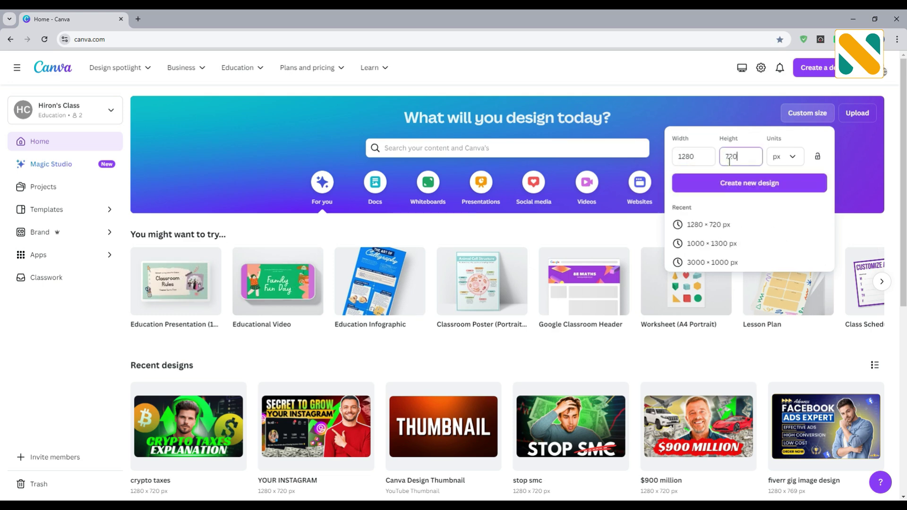
left_click(775, 182)
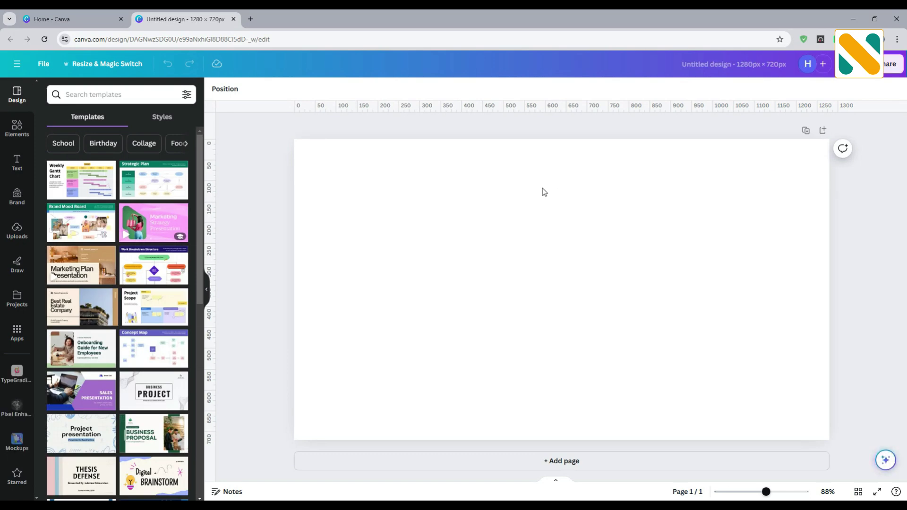
Fill the blank page's background with solid black.
left_click(448, 188)
left_click(216, 90)
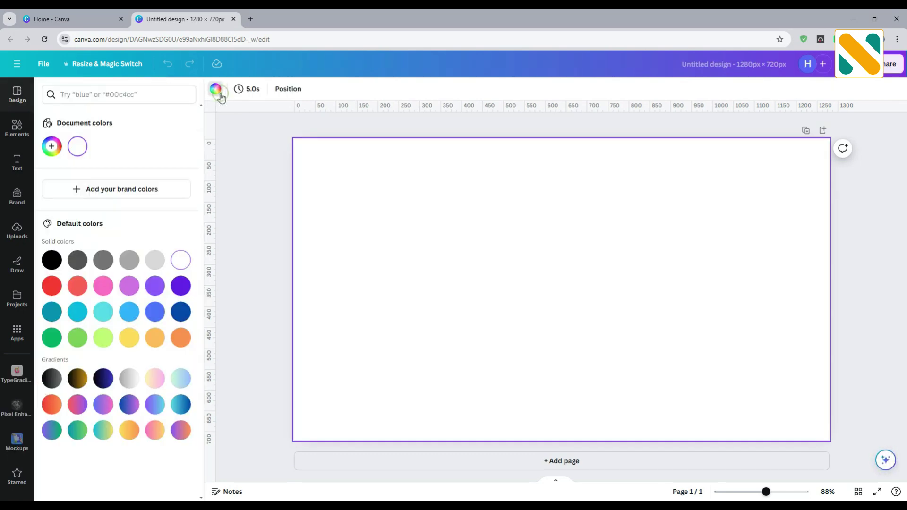
left_click(49, 263)
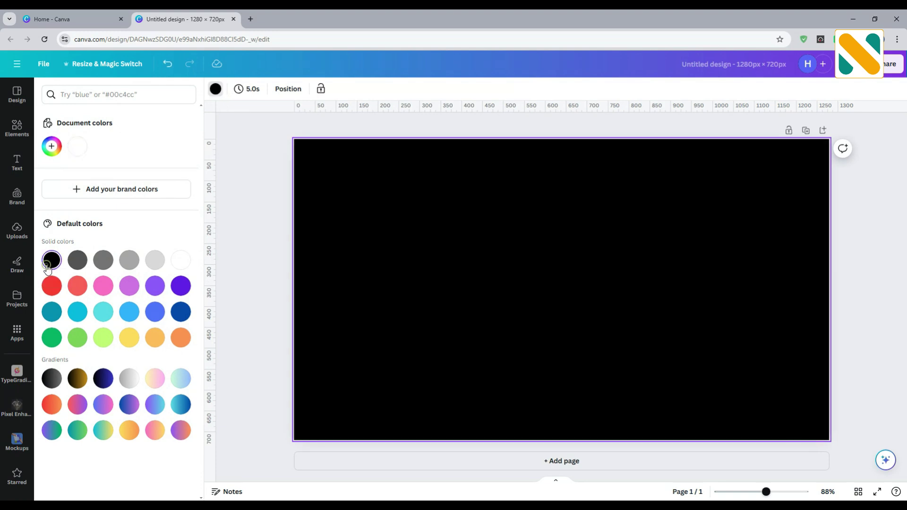
key("Escape")
Search the elements for "jungle" and limit the results to photos.
left_click(17, 127)
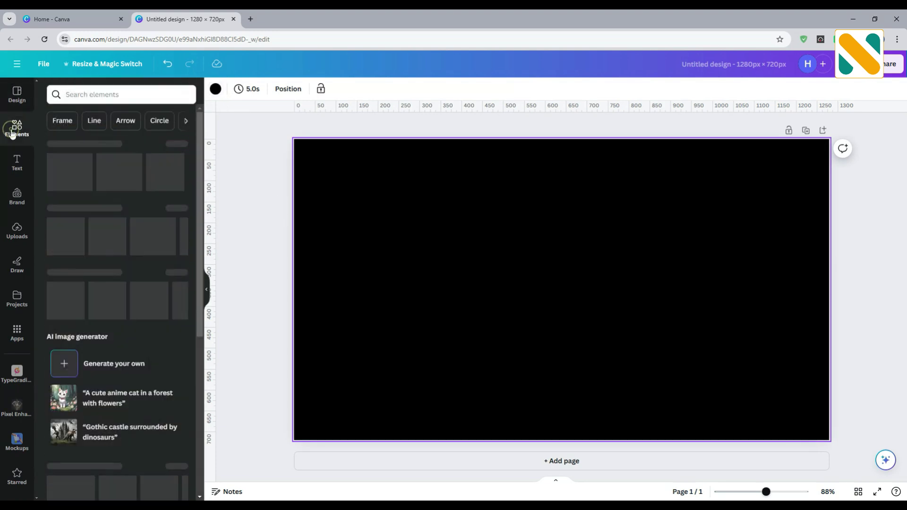
left_click(115, 95)
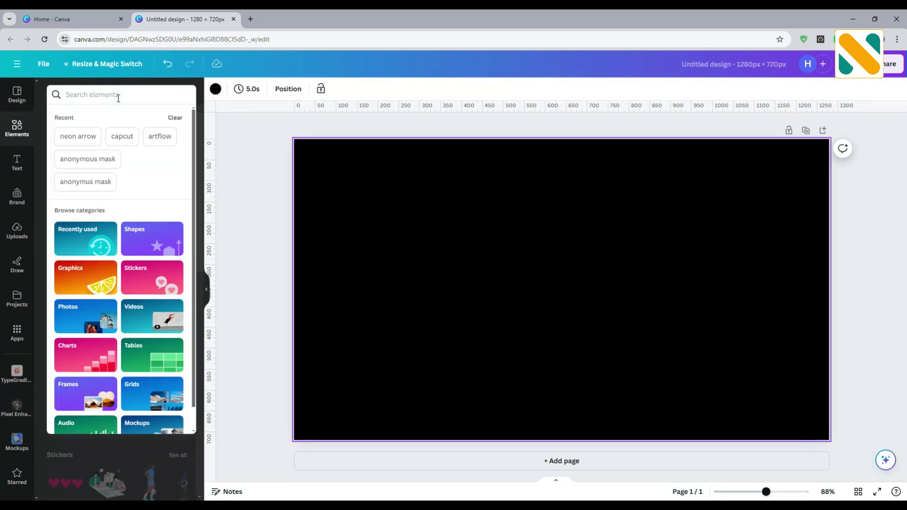
type("jungle")
key("Return")
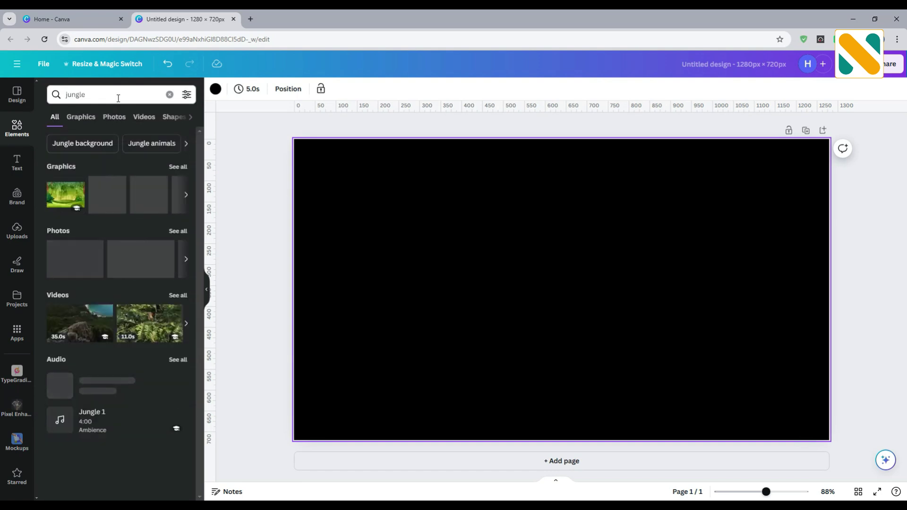
left_click(112, 117)
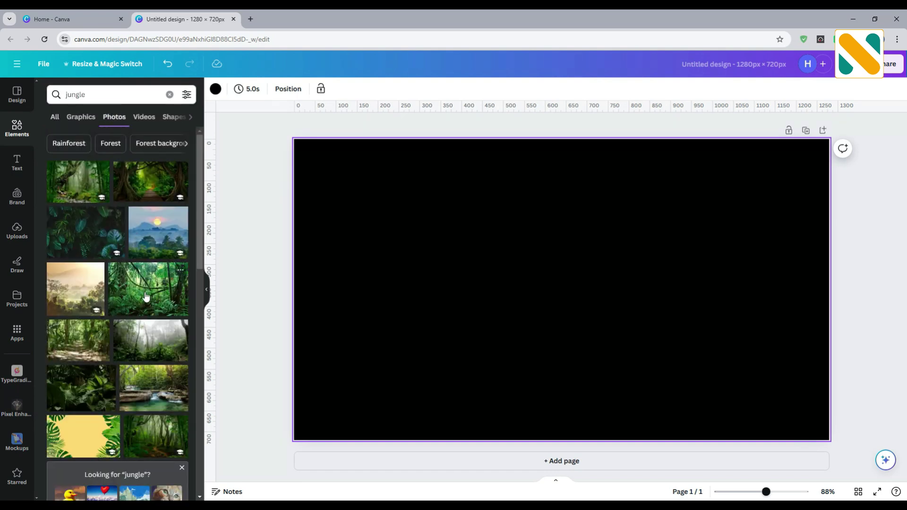
Add the misty forest photo with the mossy tree trunk and make it the page background.
scroll(147, 296, "down", 2)
scroll(146, 297, "down", 3)
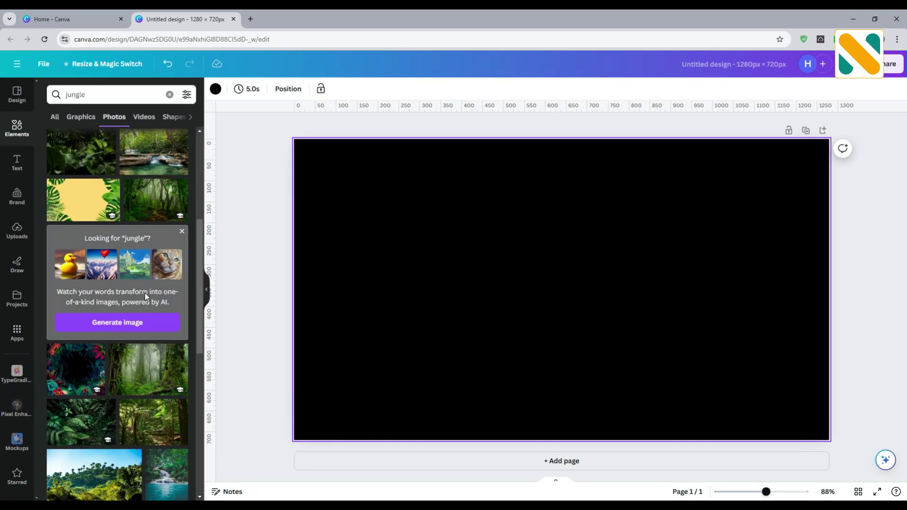
left_click(146, 366)
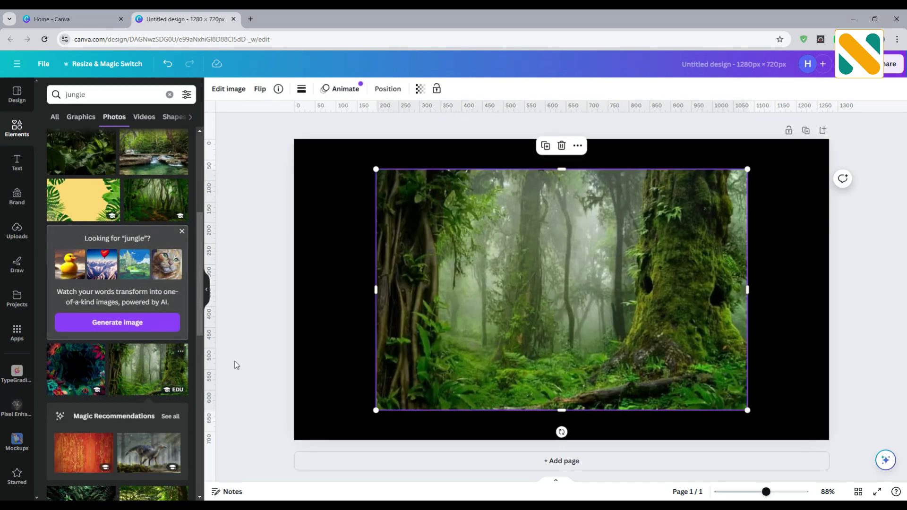
left_click(578, 146)
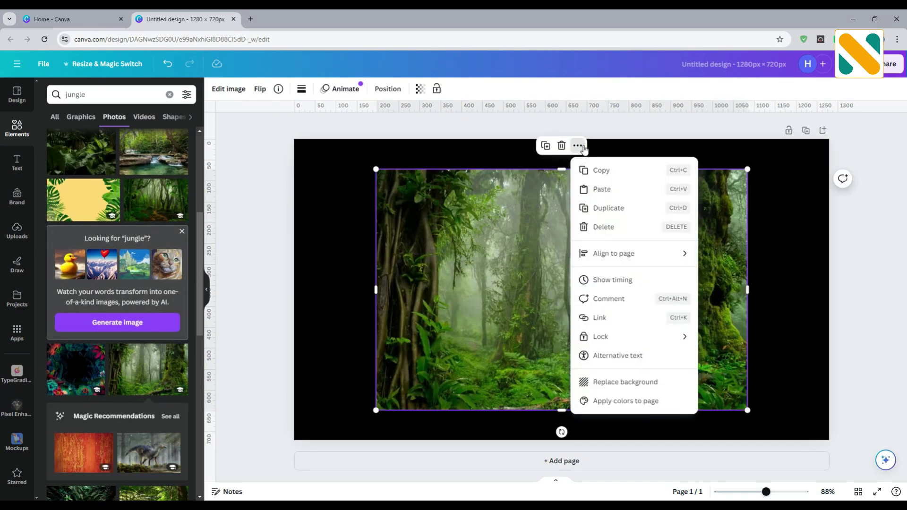
left_click(617, 380)
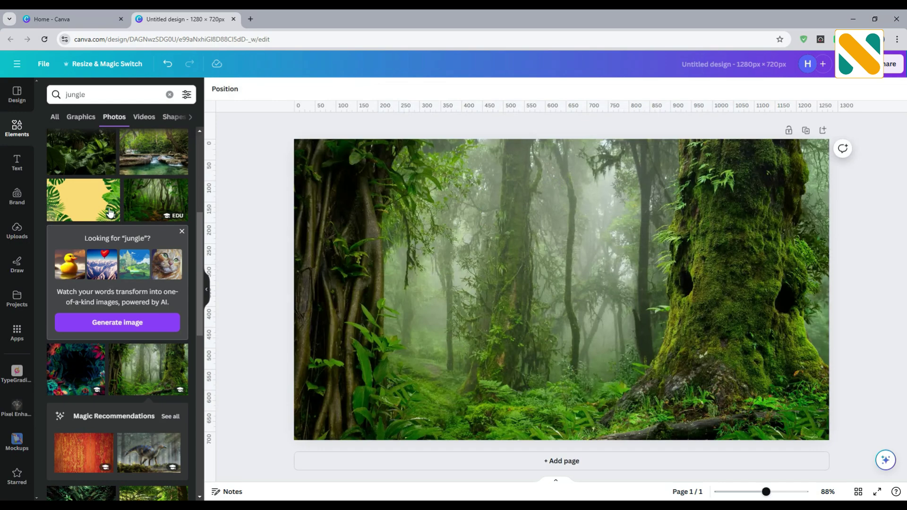
Upload the bottle image 8936127796019.jpg from the Desktop folder and add it to the page.
left_click(17, 230)
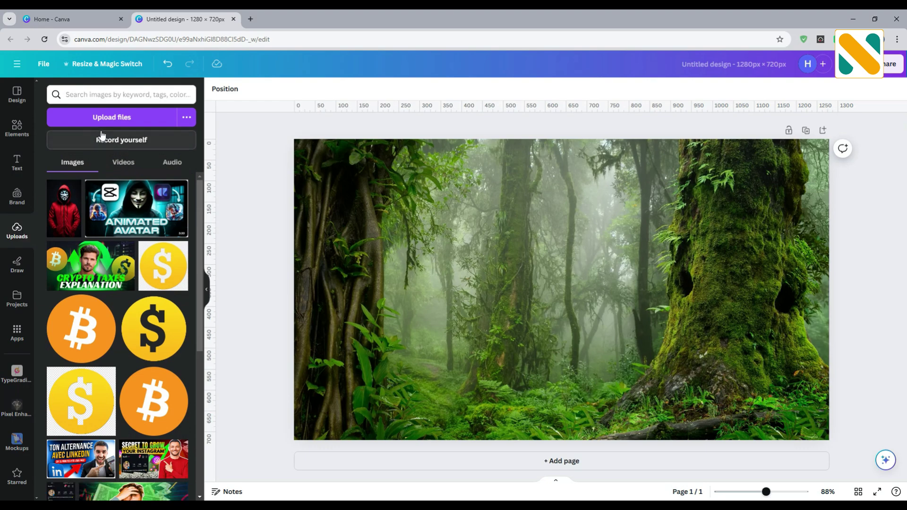
left_click(114, 118)
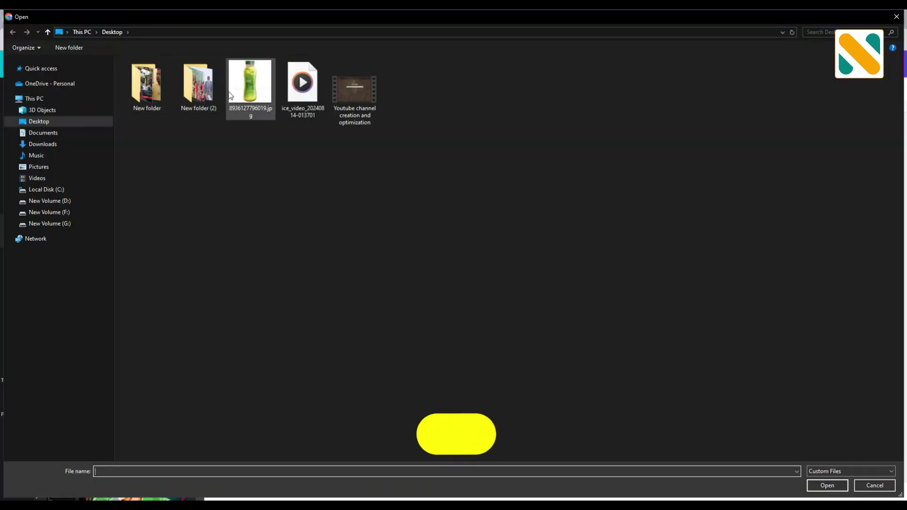
double_click(231, 96)
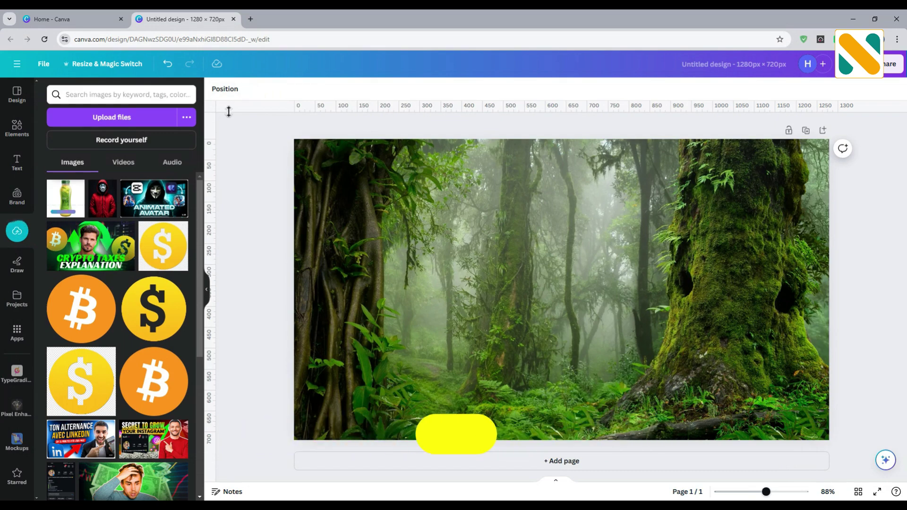
left_click(66, 198)
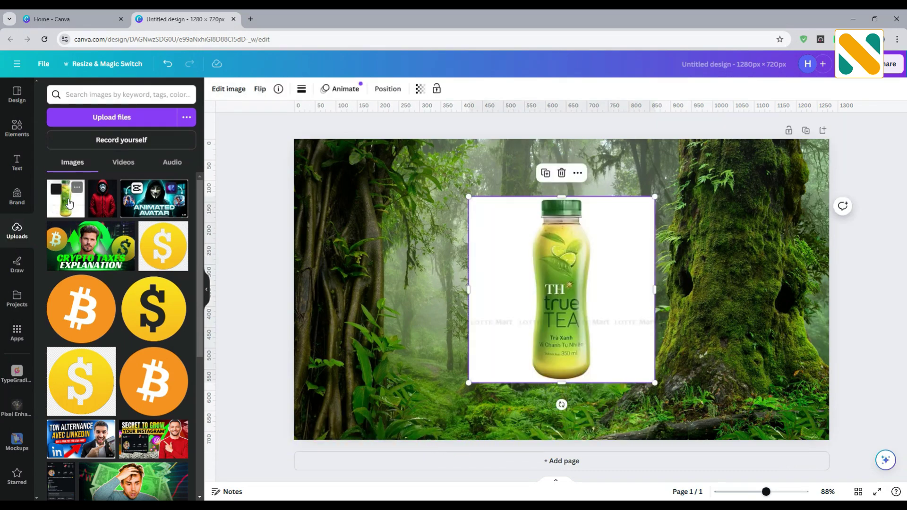
Remove the bottle image's background and crop the empty area on both sides of the bottle.
left_click(229, 90)
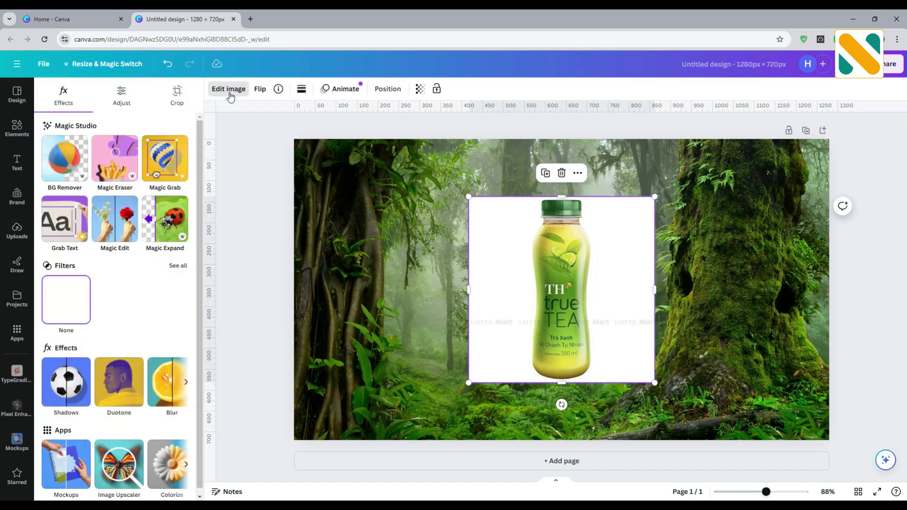
left_click(63, 165)
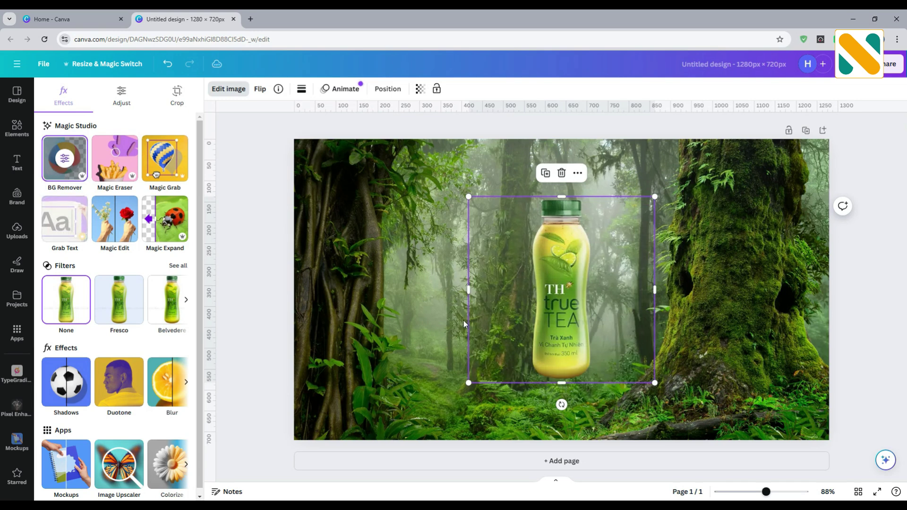
left_click_drag(485, 299, 539, 299)
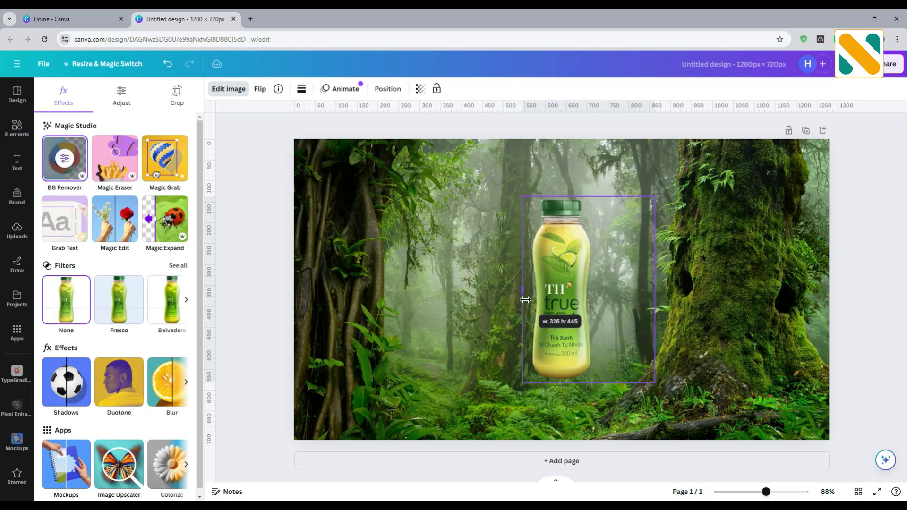
left_click_drag(656, 309, 603, 309)
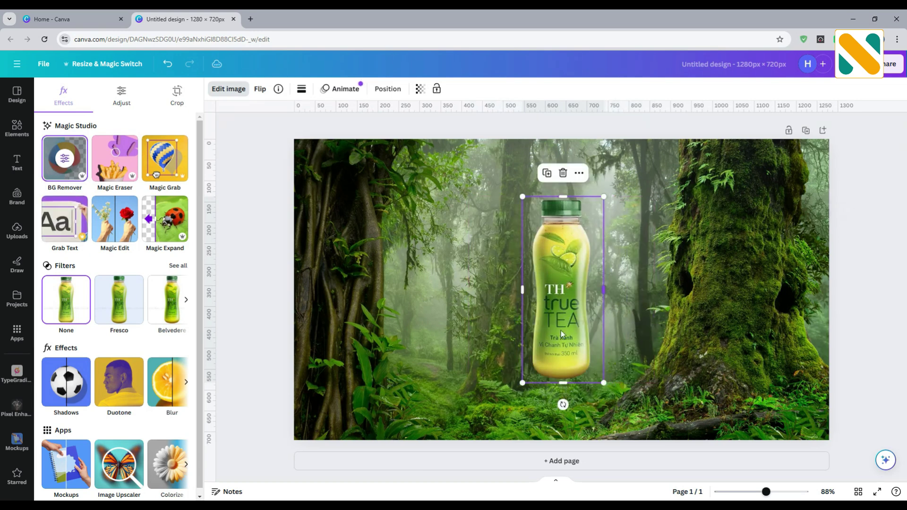
Enlarge the bottle and position it slightly left of centre, with its base just above the page's lower edge.
left_click_drag(546, 344, 509, 395)
left_click_drag(562, 255, 600, 220)
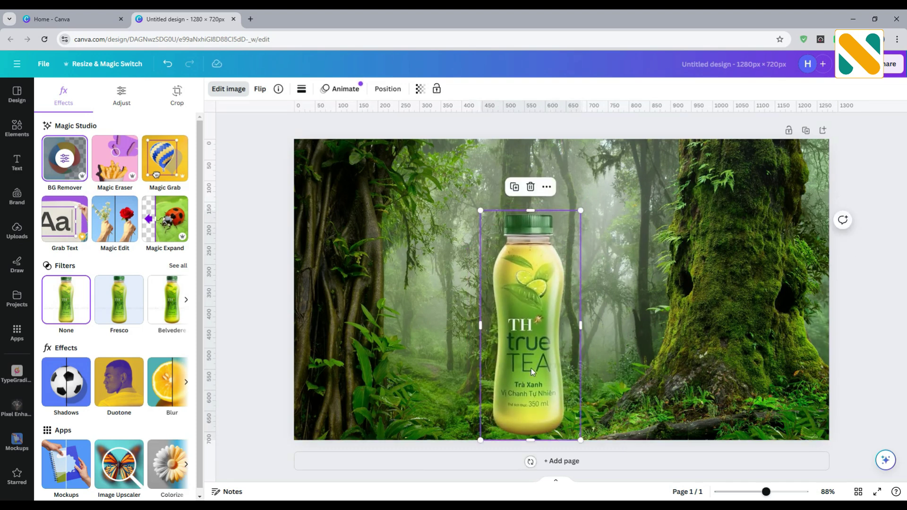
left_click_drag(531, 367, 530, 362)
left_click(273, 243)
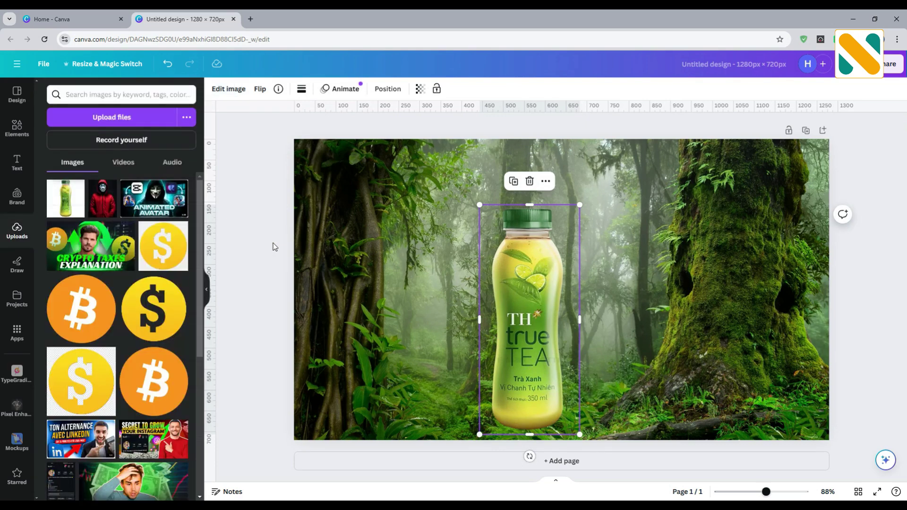
left_click(273, 243)
Search the elements for "leafs" and limit the results to graphics.
left_click(17, 128)
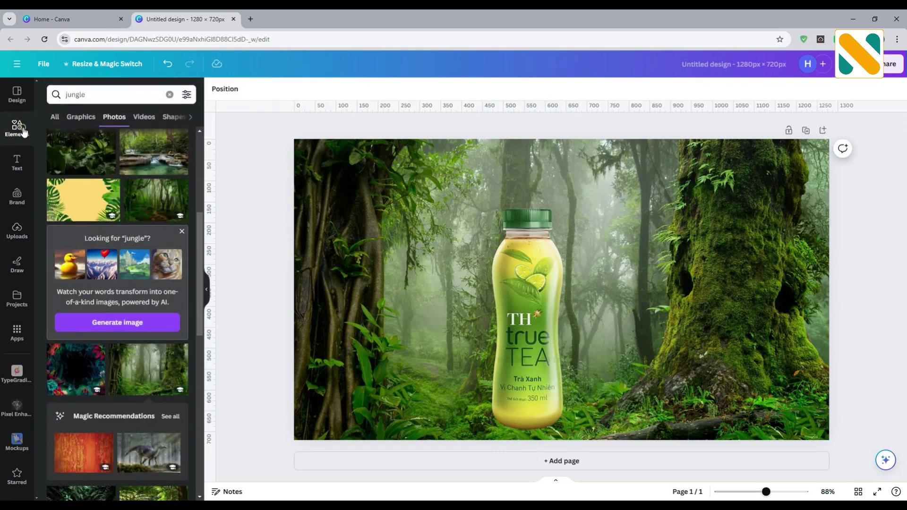
left_click(24, 132)
left_click(97, 94)
type("le")
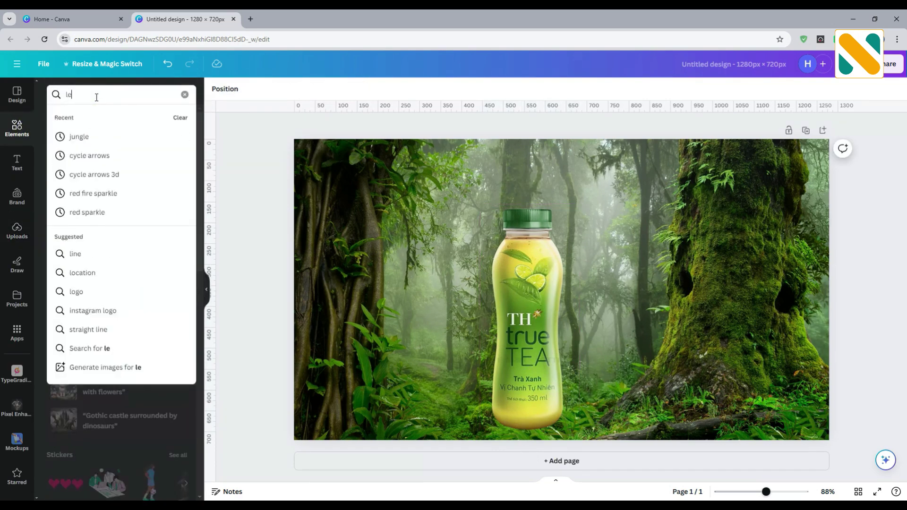
type("afs")
key("Return")
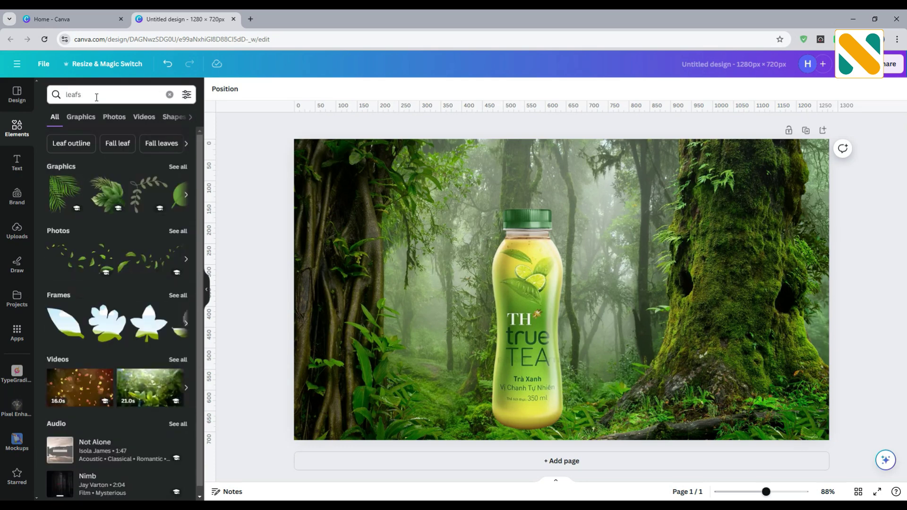
left_click(113, 118)
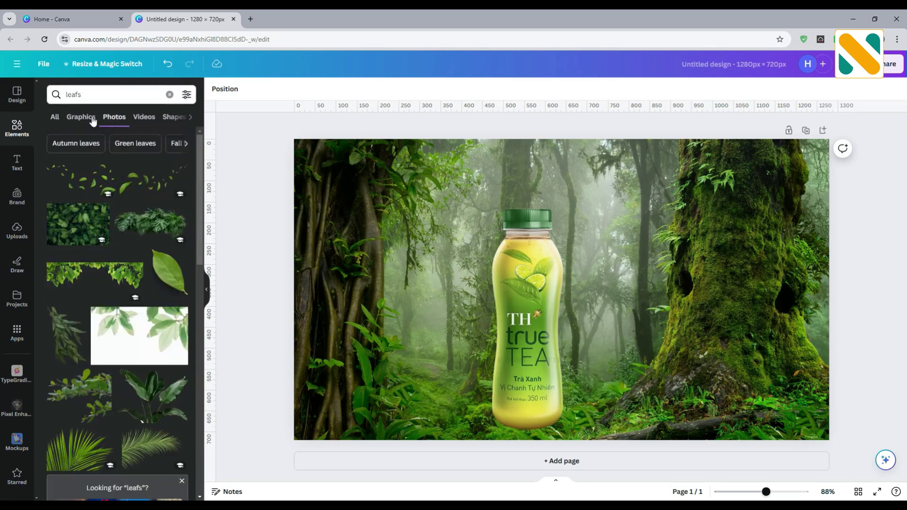
left_click(90, 118)
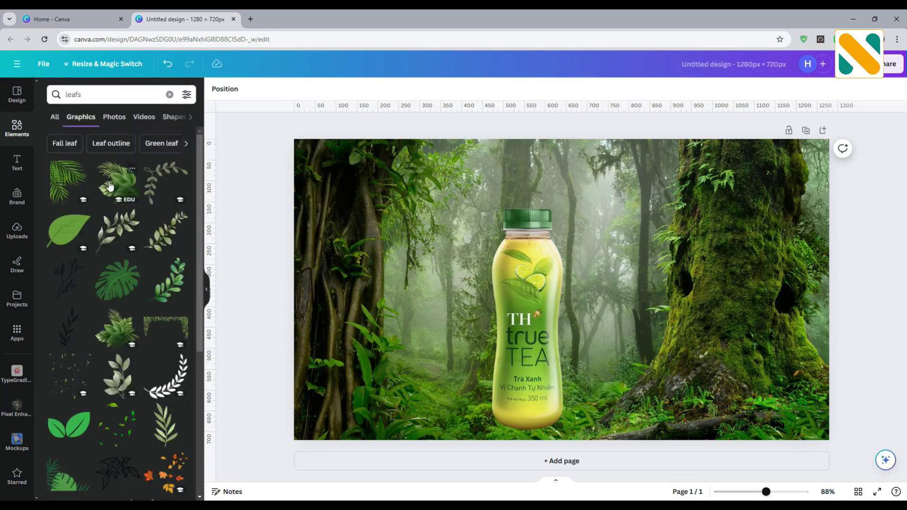
Add the tropical leaf cluster graphic, scaled to about 135 × 139 px, at the bottle's lower-left side.
left_click(117, 182)
left_click_drag(677, 169, 537, 298)
left_click_drag(519, 371, 493, 415)
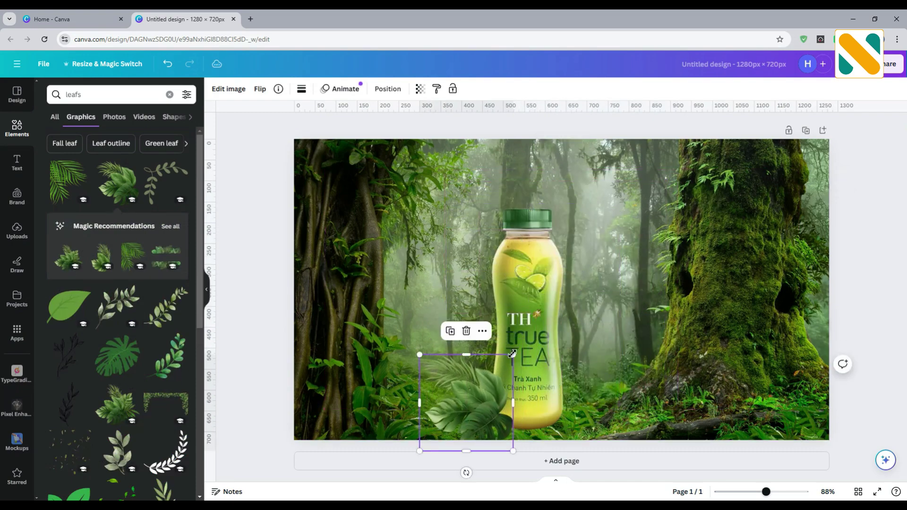
left_click_drag(514, 354, 445, 373)
Send the leaf cluster one layer backward so it sits behind the bottle.
left_click(387, 89)
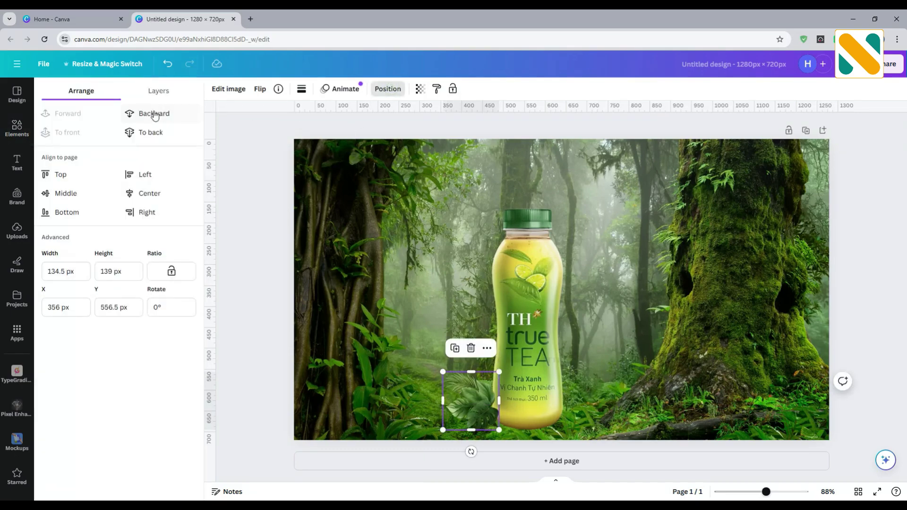
left_click(154, 115)
key("Escape")
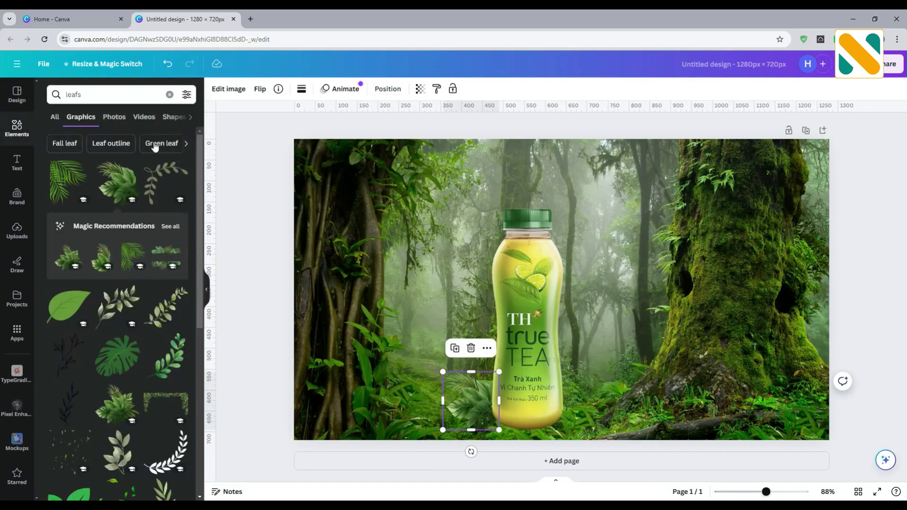
Add the wide tropical foliage photo, scaled down and placed across the base of the bottle, partly below the page edge.
left_click(121, 121)
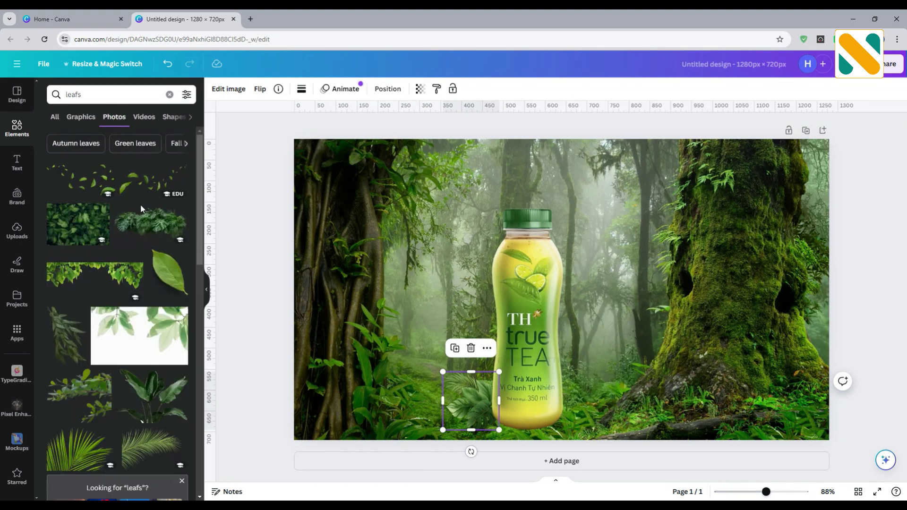
left_click(140, 208)
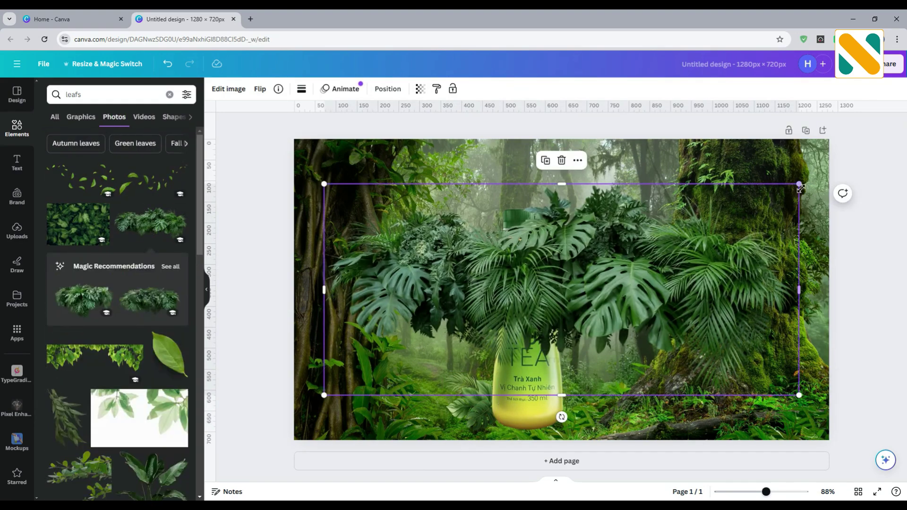
left_click_drag(801, 189, 539, 301)
left_click_drag(465, 353, 558, 435)
Add the broad-leaved plant photo at about 370 × 275 px beside the bottle's lower right and send it behind the bottle.
scroll(123, 341, "down", 3)
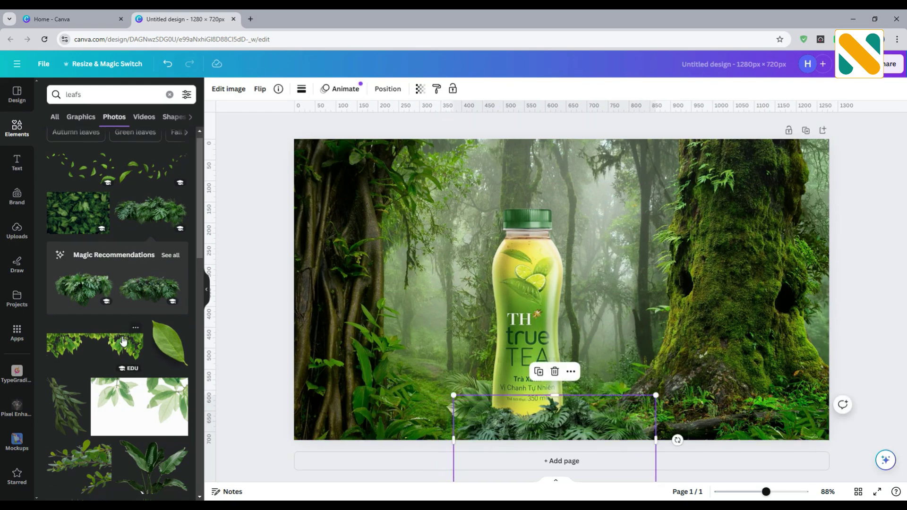
left_click(146, 344)
left_click_drag(563, 327, 606, 352)
left_click_drag(762, 199, 598, 361)
left_click(387, 89)
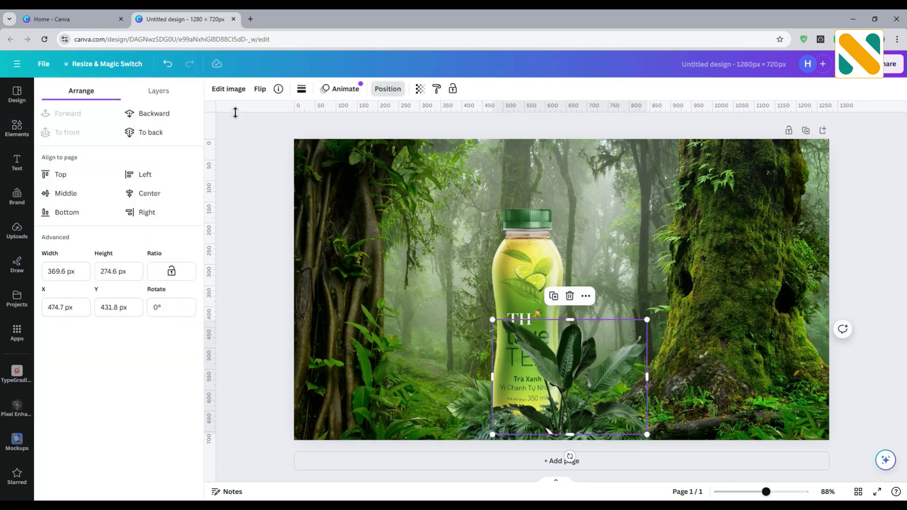
left_click(152, 119)
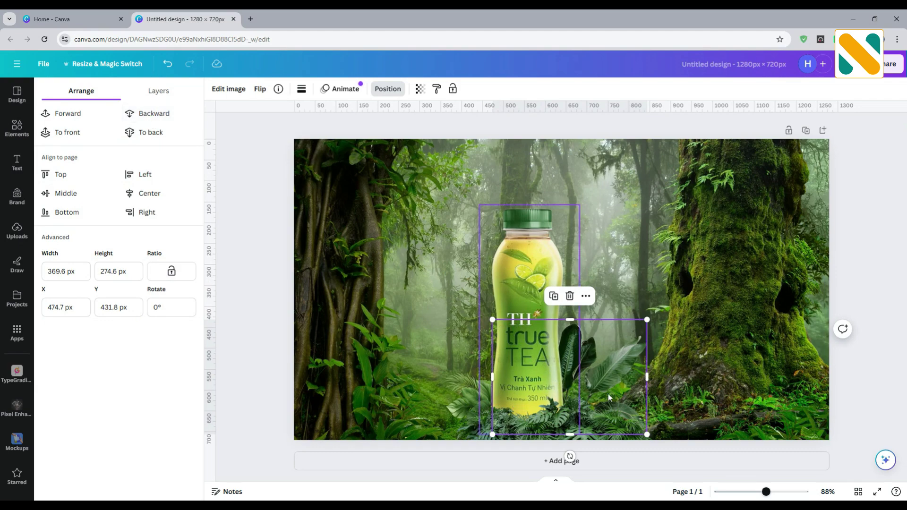
Enlarge the broad-leaved plant photo beside the bottle's lower right to about 424 × 315 px.
left_click_drag(648, 320, 671, 302)
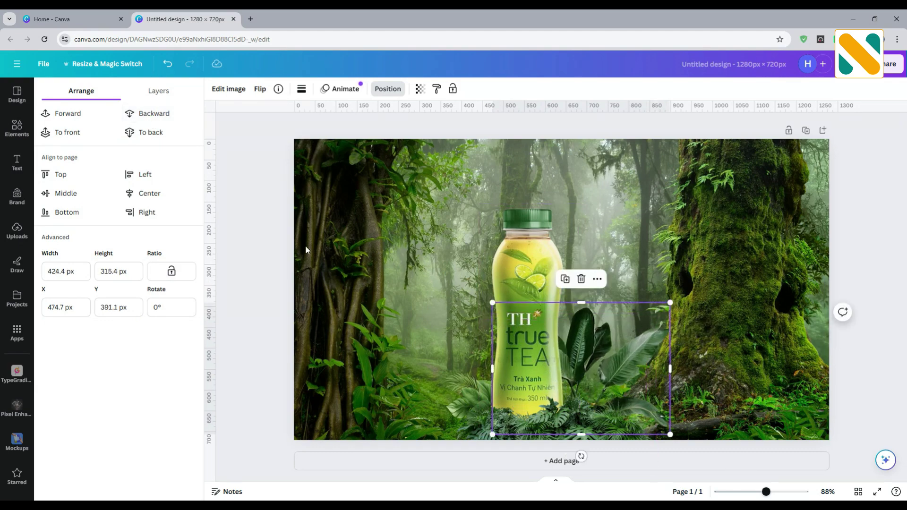
left_click(265, 238)
left_click(265, 238)
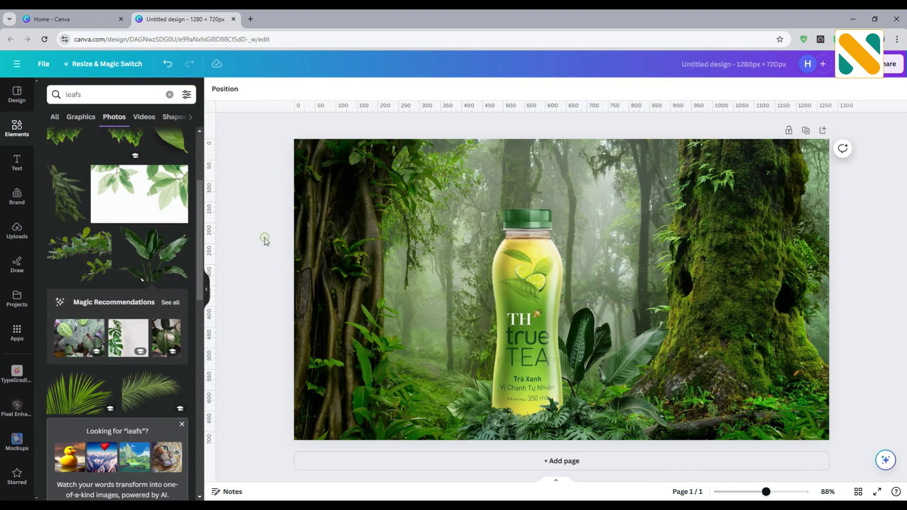
Add the photo of a bushy green leaf sprig, about 200 px wide, at the bottle's lower-left base.
scroll(134, 300, "down", 5)
scroll(134, 301, "down", 3)
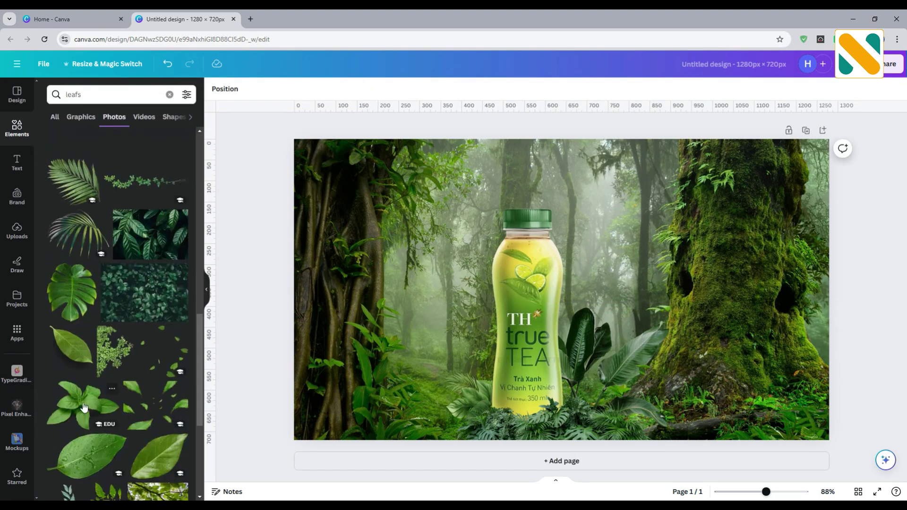
left_click(84, 407)
left_click_drag(743, 168, 468, 416)
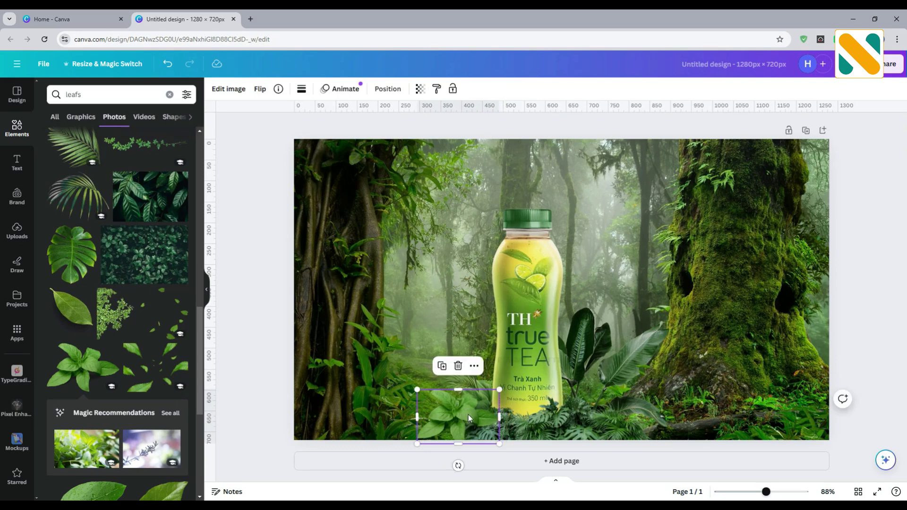
Add the scattered falling leaves photo, rotated to -90° and scaled to about 594 × 276 px, over the upper part of the bottle.
scroll(158, 371, "down", 10)
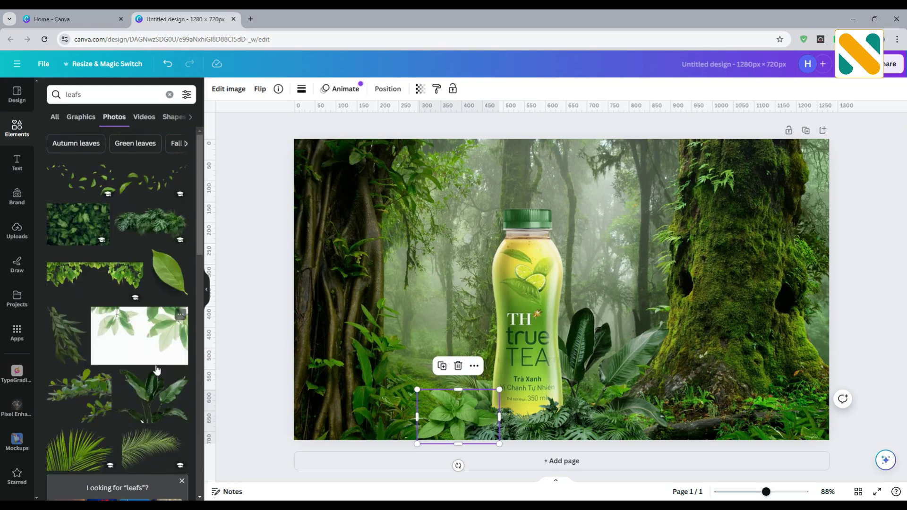
left_click(140, 189)
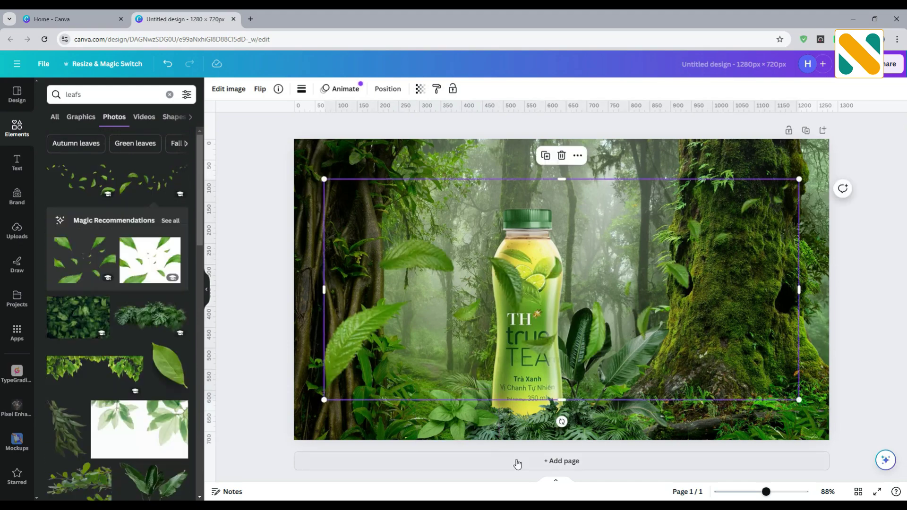
left_click_drag(561, 421, 693, 288)
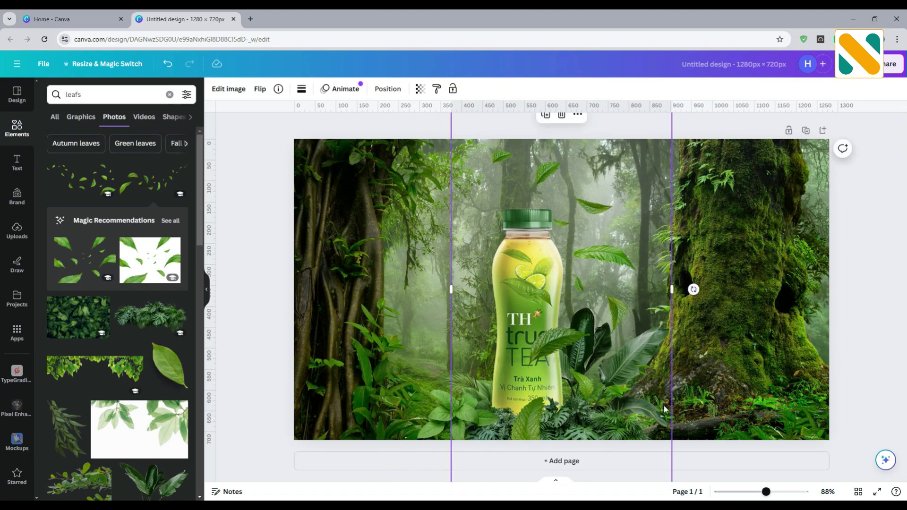
scroll(668, 448, "down", 2)
left_click_drag(673, 476, 542, 227)
left_click_drag(497, 172, 537, 250)
mouse_move(573, 303)
left_mouse_down()
mouse_move(572, 270)
mouse_move(611, 397)
mouse_move(564, 287)
left_mouse_up()
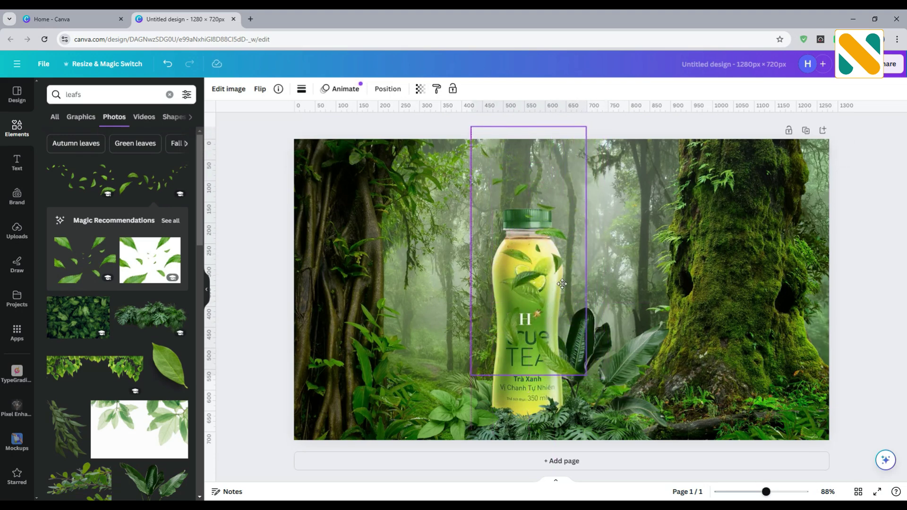
Send the falling leaves photo backward so it sits behind the bottle.
left_click(394, 95)
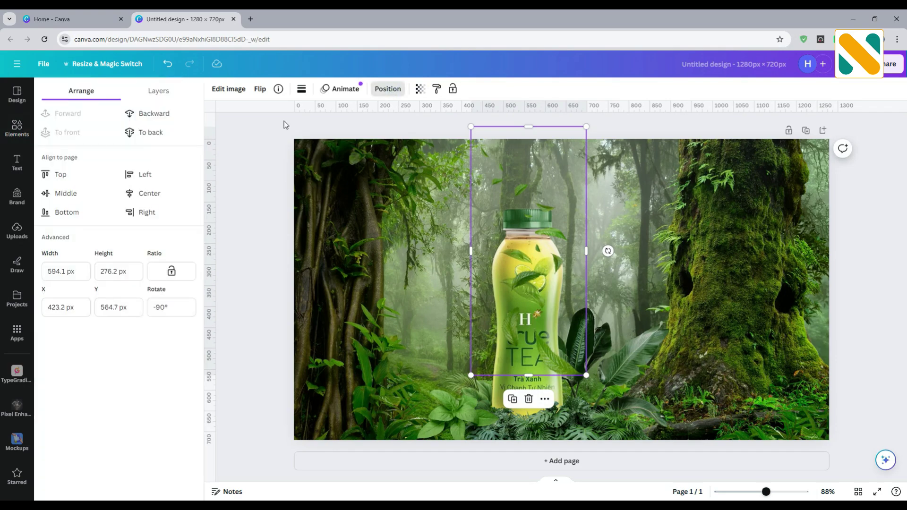
left_click(182, 114)
key("Escape")
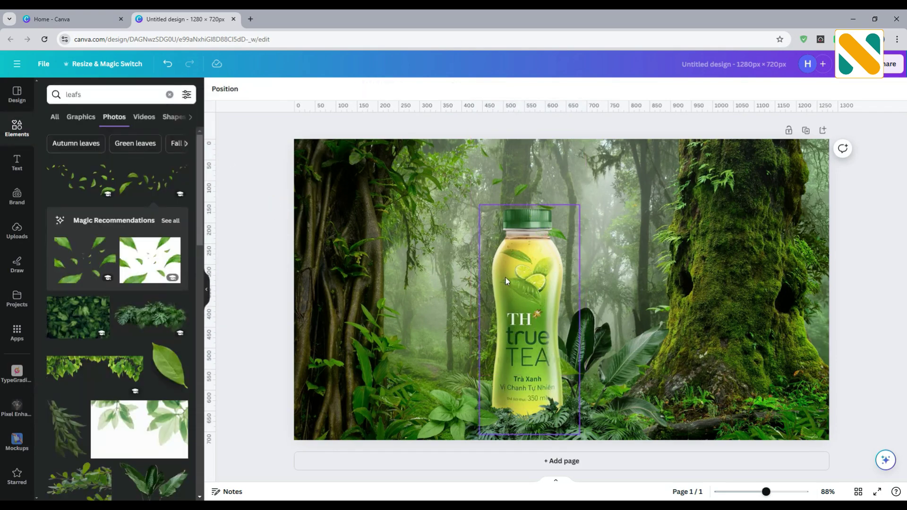
Set the bottle image's brightness to 10.
left_click(514, 277)
left_click(227, 90)
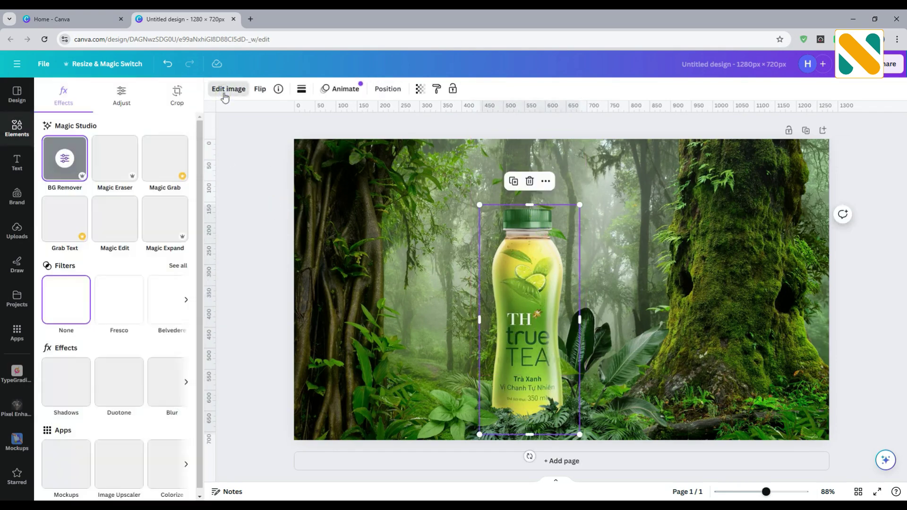
left_click(119, 95)
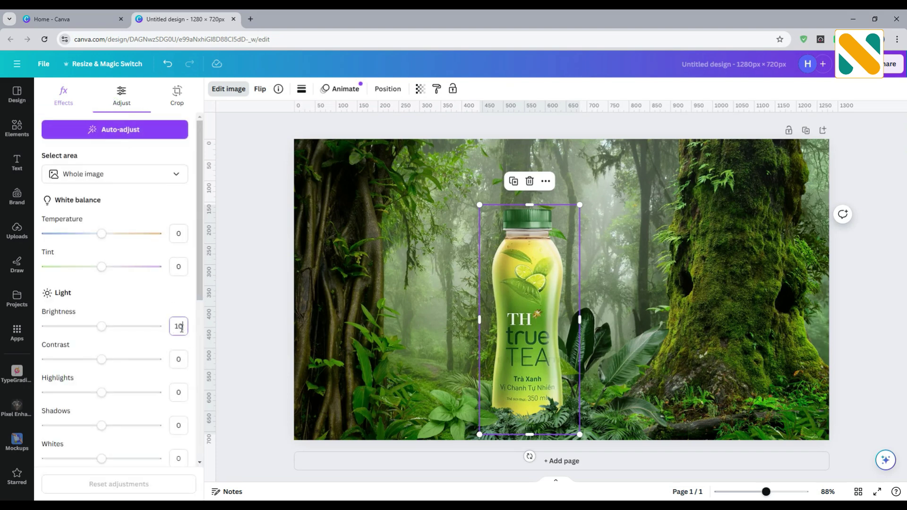
key("Return")
scroll(177, 340, "down", 3)
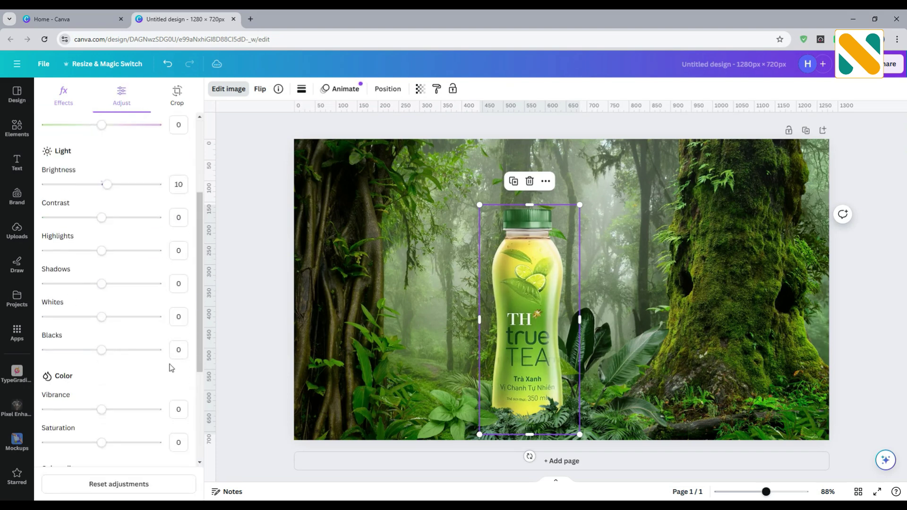
Set the bottle image's vibrance and saturation to 20 each.
left_click(176, 219)
scroll(173, 292, "down", 4)
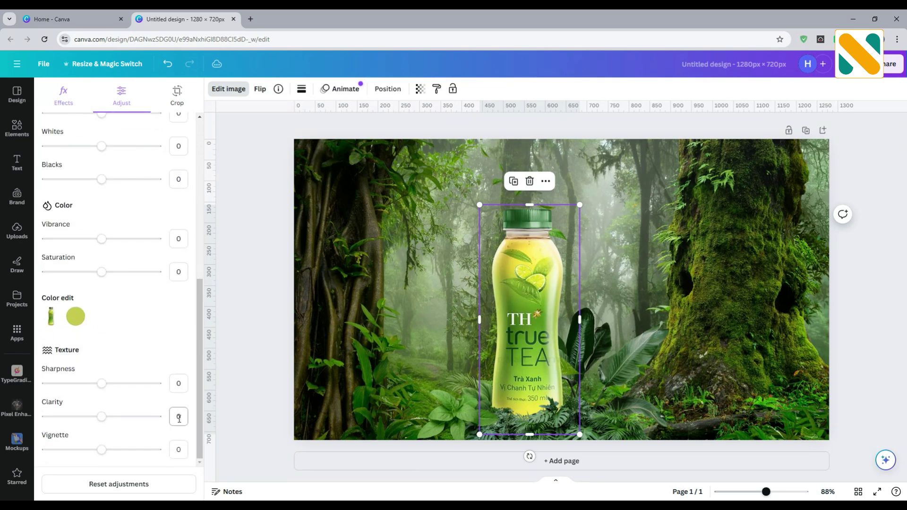
scroll(186, 376, "up", 1)
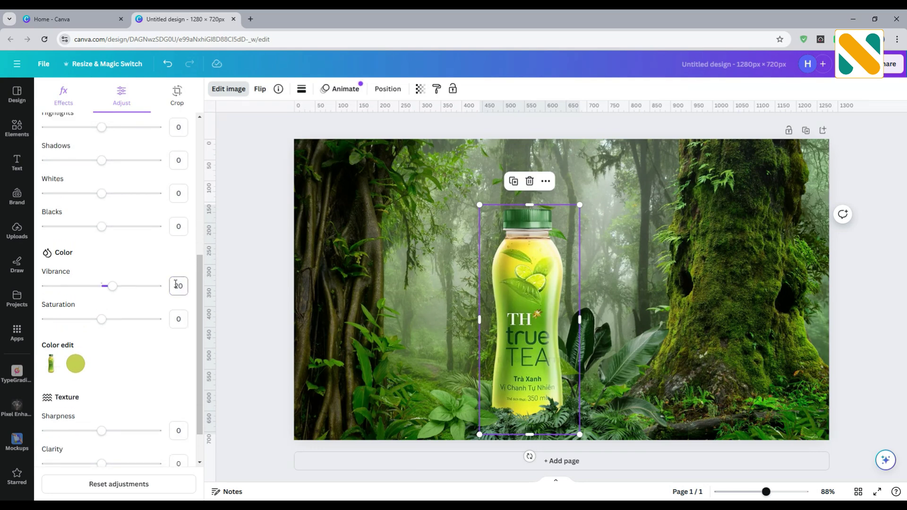
left_click(181, 315)
scroll(181, 314, "down", 1)
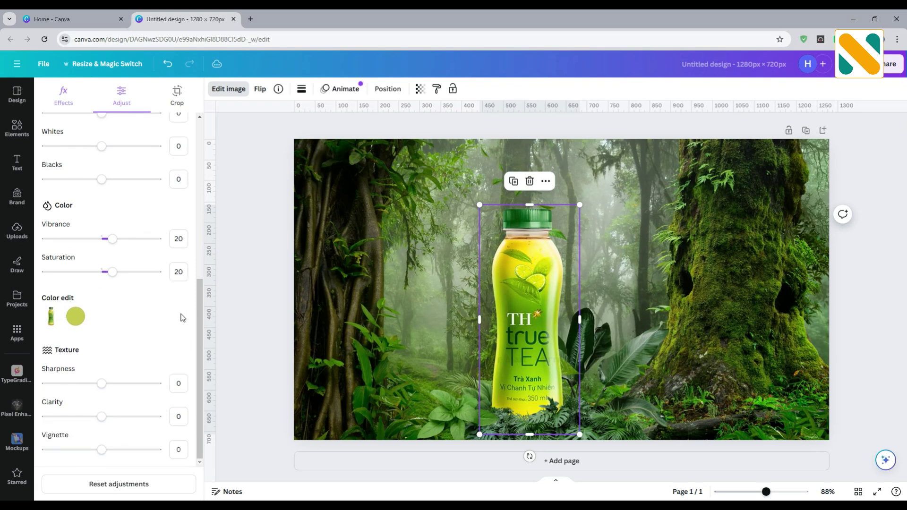
left_click(262, 263)
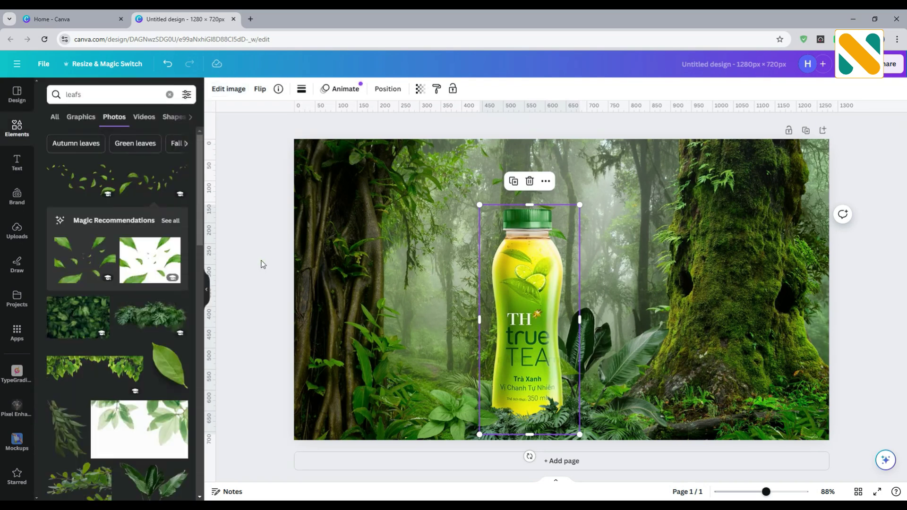
left_click(262, 263)
Search the photo library for "toucans bird" and for the shorter term "toucan".
double_click(100, 93)
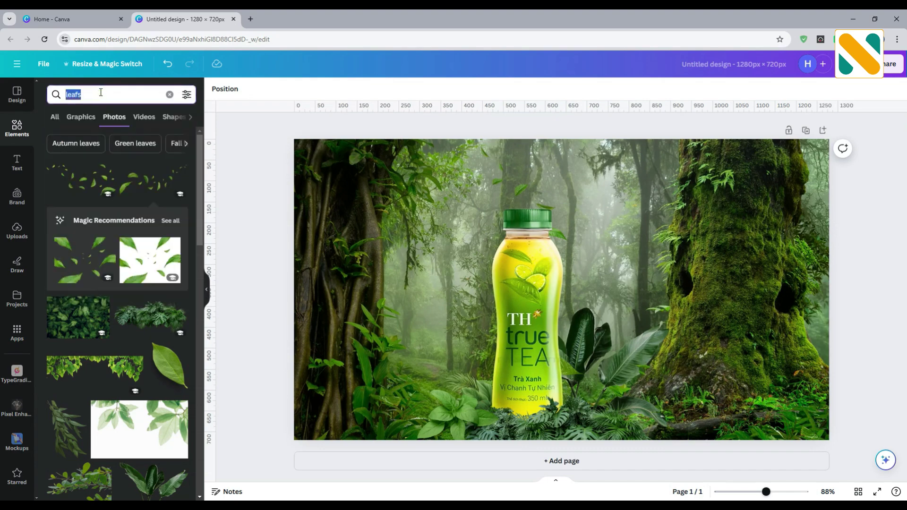
type("to")
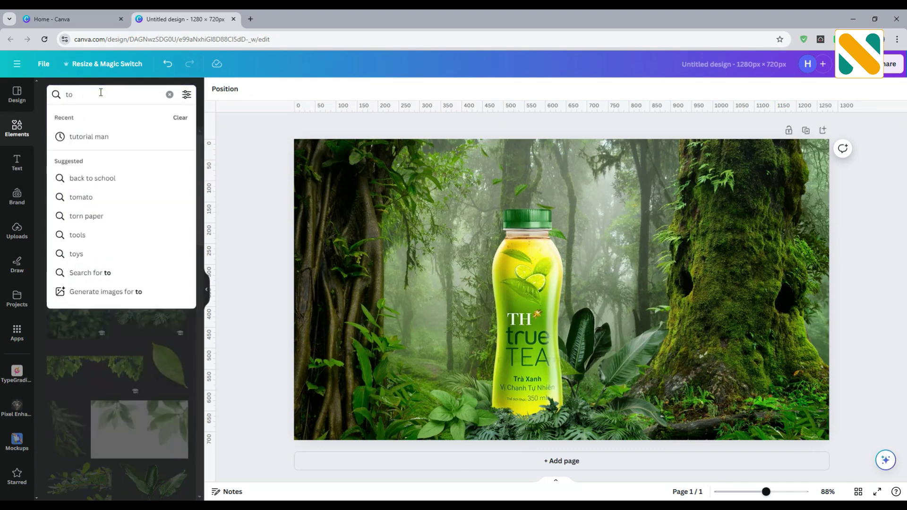
type("ucans")
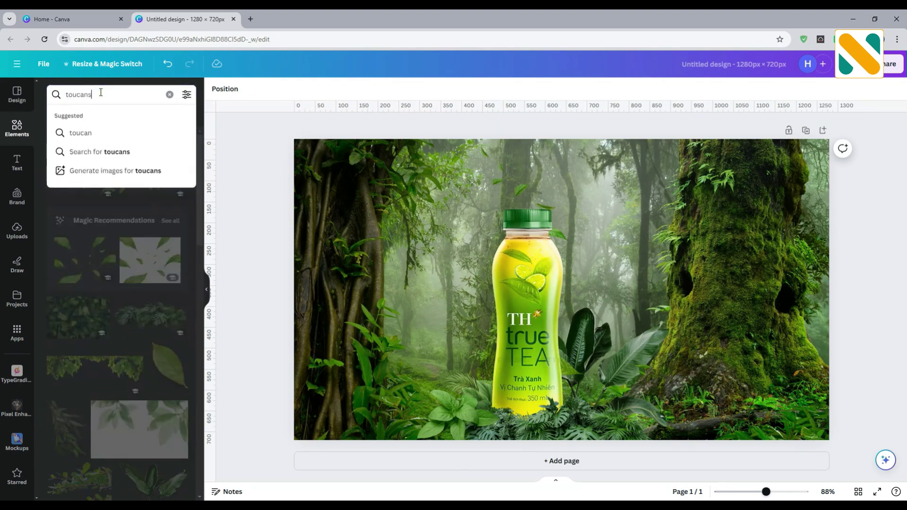
type(" bird")
key("Return")
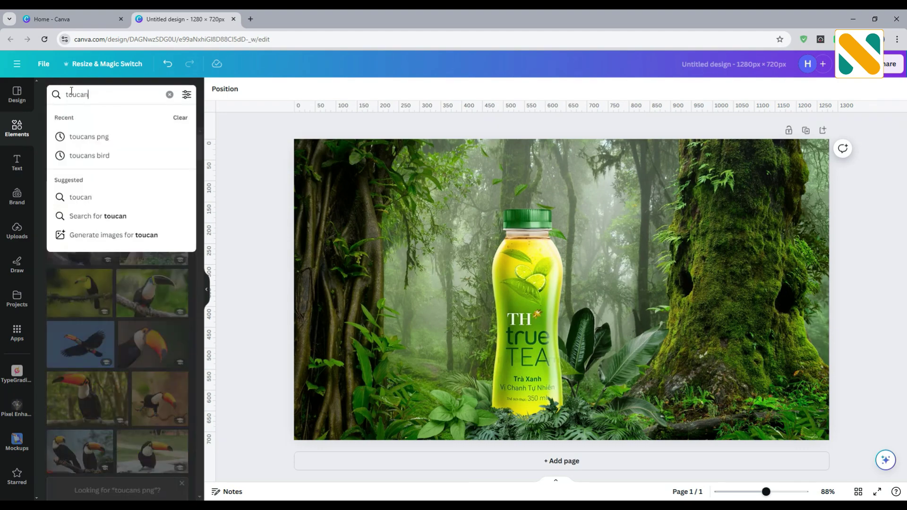
key("Return")
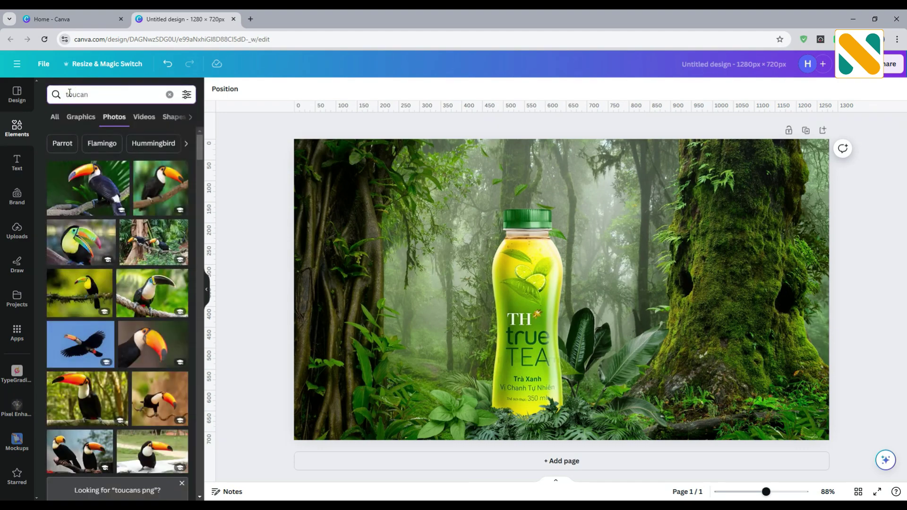
Refine the photo search to "bird toucan" and add the photo of the toucan standing on a stone ledge.
left_click(70, 93)
type("bird")
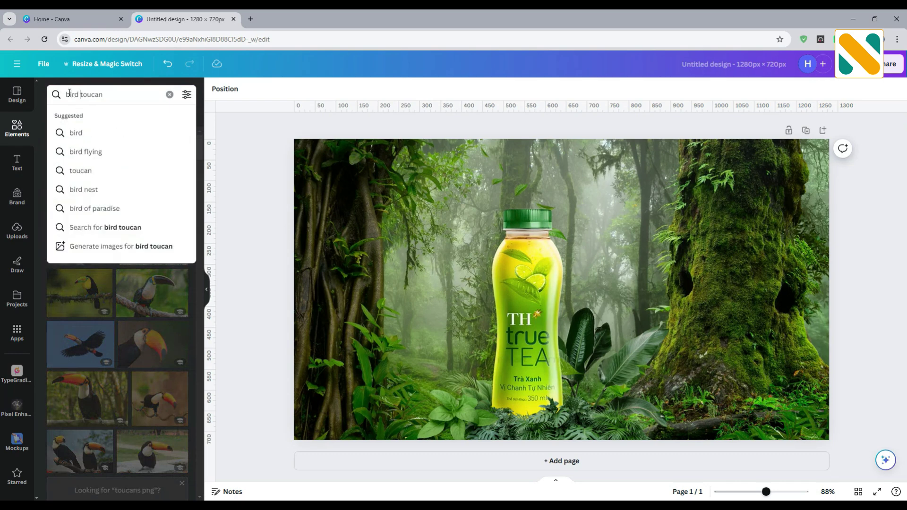
key("Return")
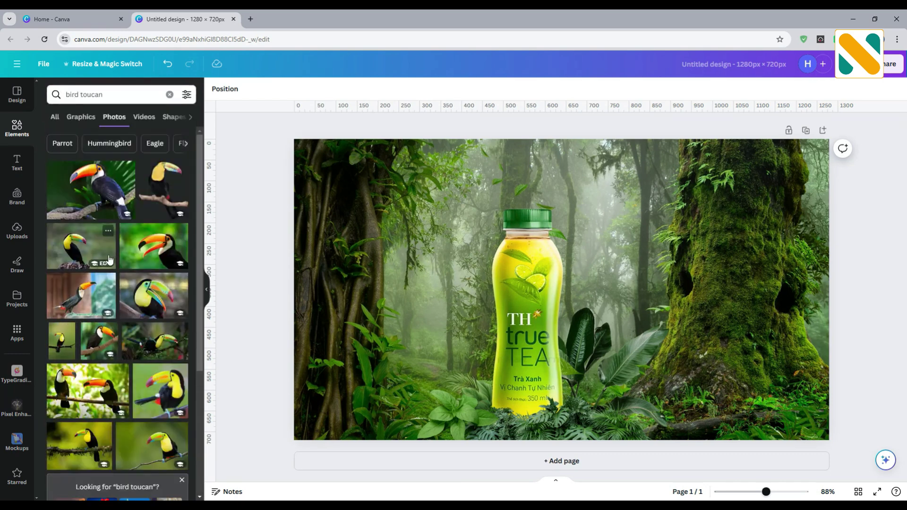
left_click(85, 297)
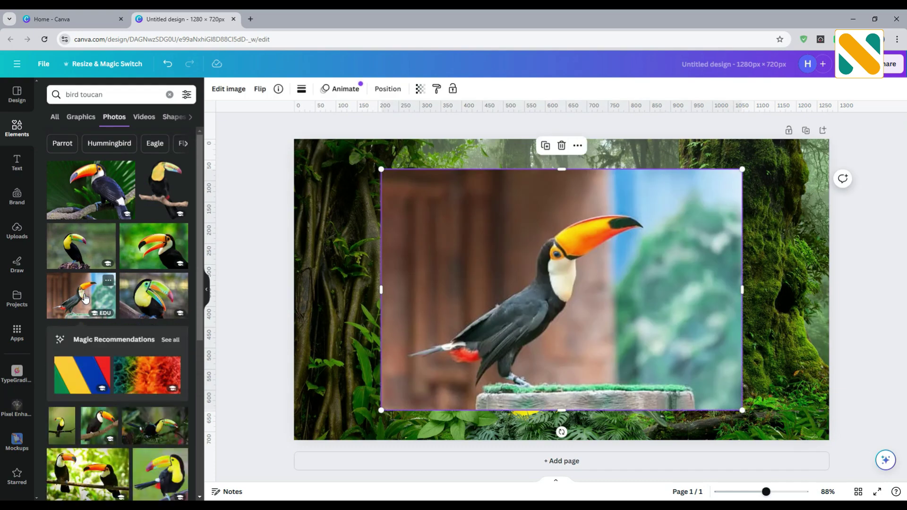
Crop the toucan photo closely around the bird on all four sides and remove its background.
left_click_drag(746, 289, 651, 285)
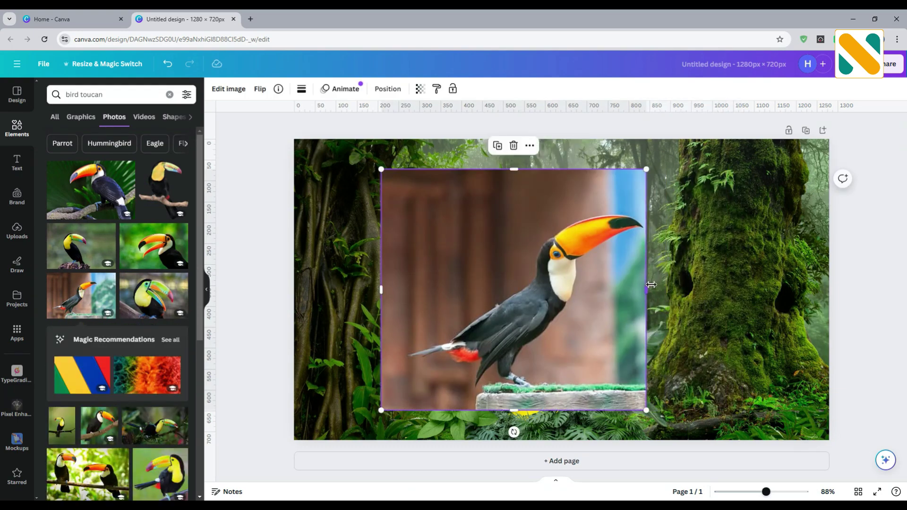
left_click_drag(563, 171, 595, 217)
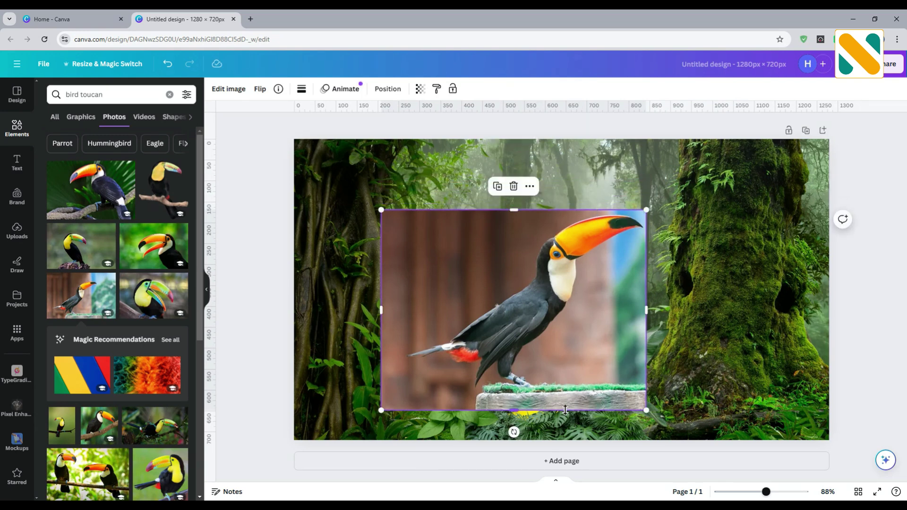
left_click_drag(565, 410, 563, 390)
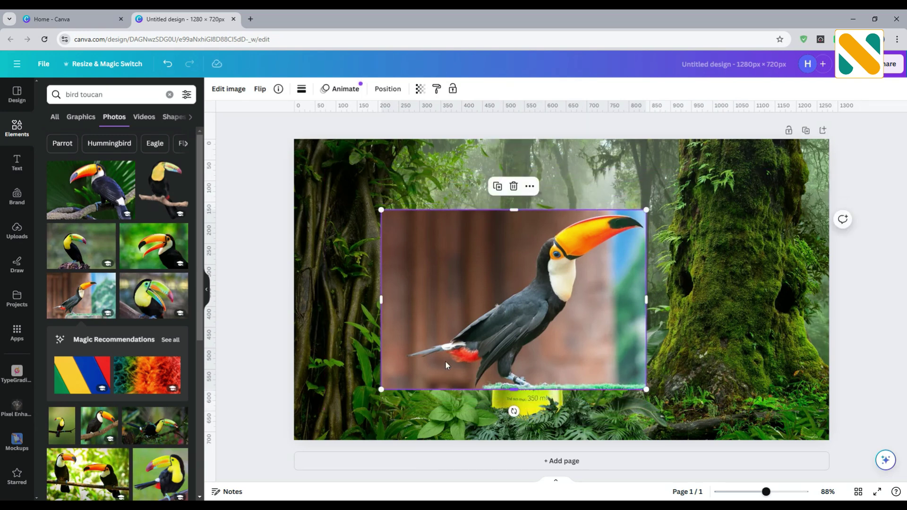
left_click_drag(390, 312, 404, 316)
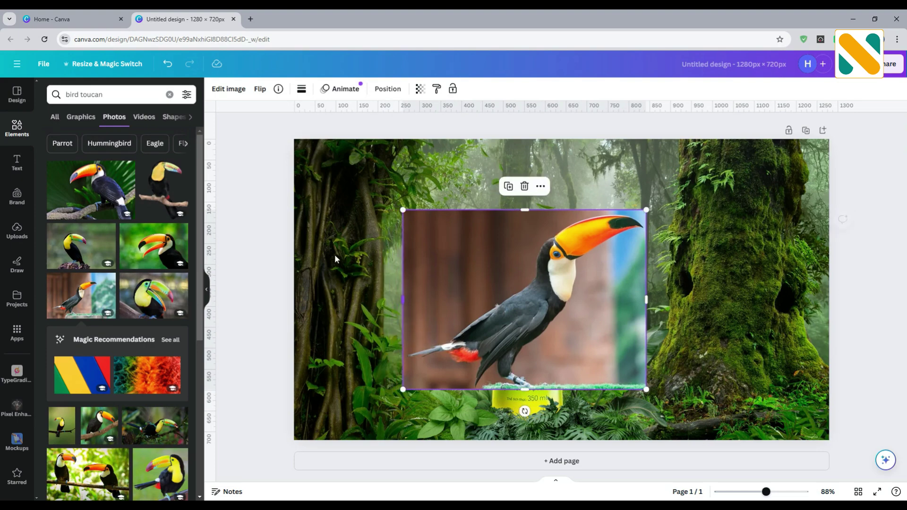
left_click(228, 90)
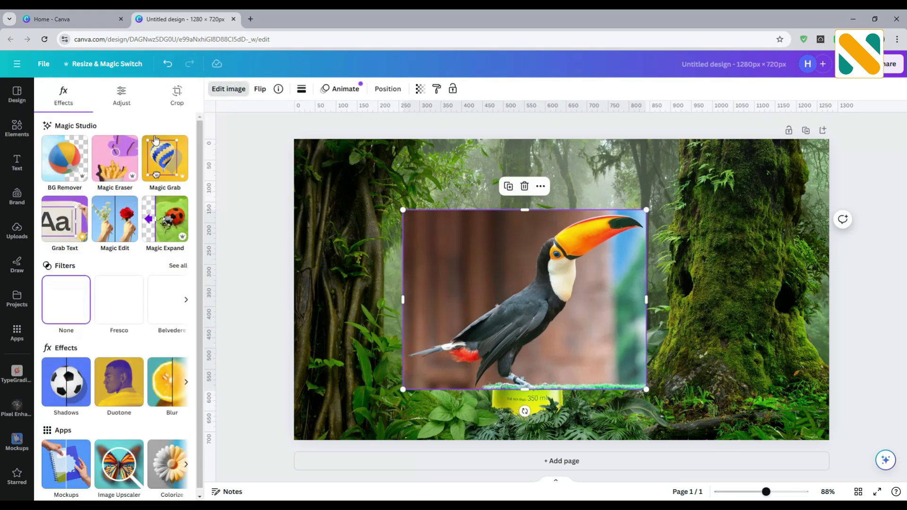
left_click(81, 160)
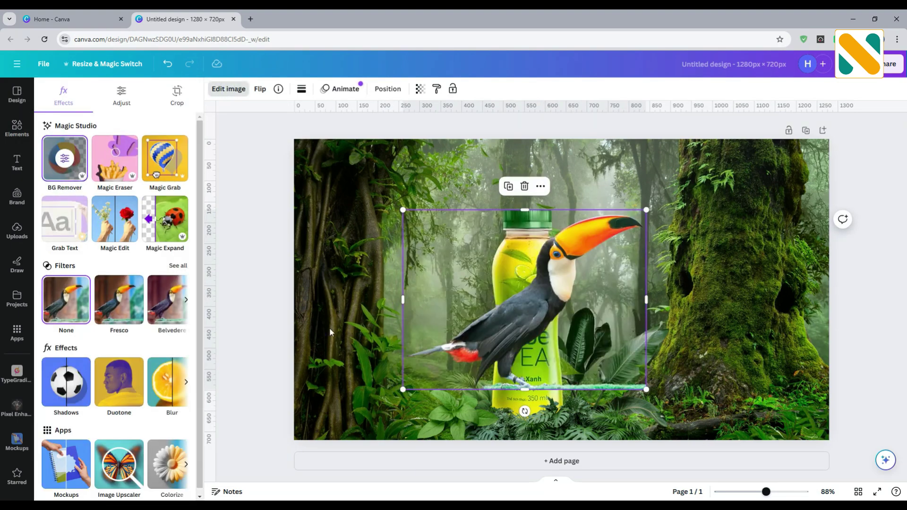
Scale the toucan down to about 200 px wide and place it over the bottle's cap.
left_click_drag(429, 377, 569, 284)
left_click_drag(606, 257, 531, 203)
left_click_drag(765, 492, 788, 492)
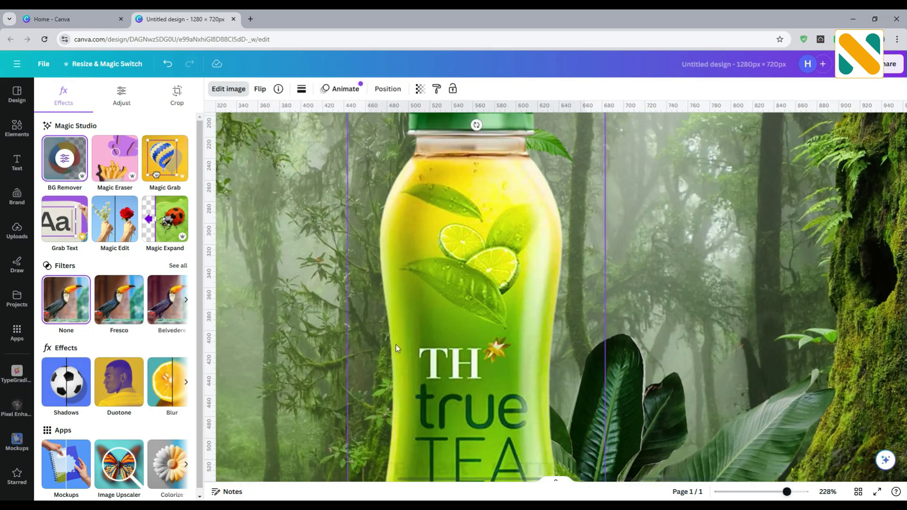
scroll(396, 344, "up", 4)
left_click_drag(471, 233, 463, 225)
scroll(472, 231, "up", 2)
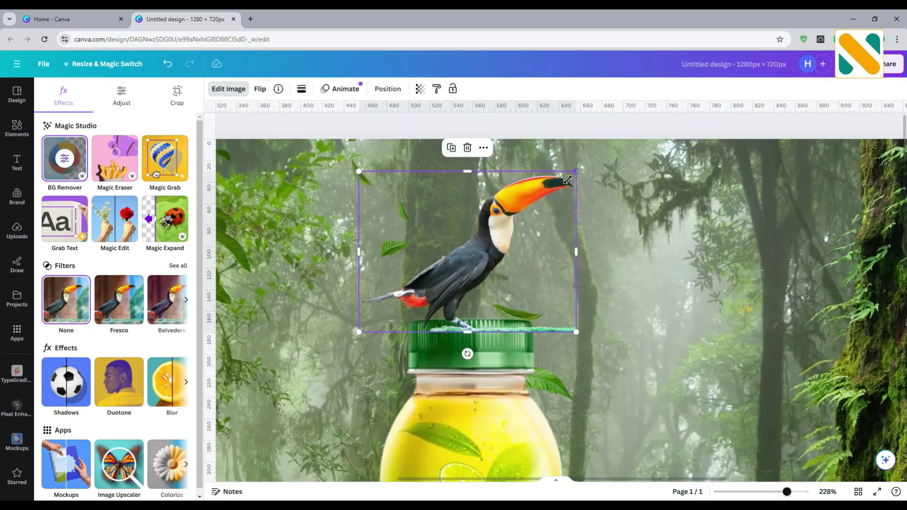
Shrink the toucan to about 174 × 128 px and stand its feet on the top edge of the bottle's cap.
left_click_drag(567, 180, 548, 193)
left_click_drag(456, 285, 442, 279)
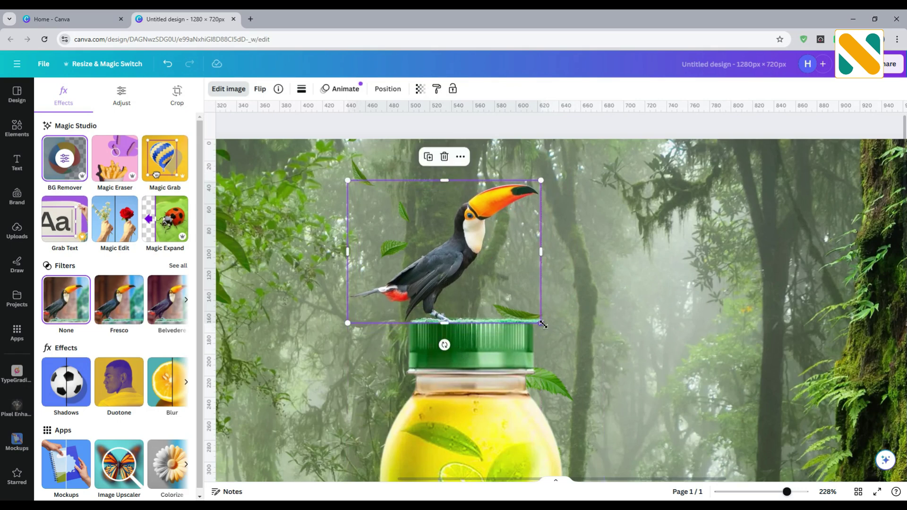
left_click_drag(542, 324, 536, 321)
left_click_drag(469, 292, 467, 293)
Send the toucan one layer backward and shrink it to about 168 × 124 px, keeping its feet at the cap's top edge.
left_click(380, 94)
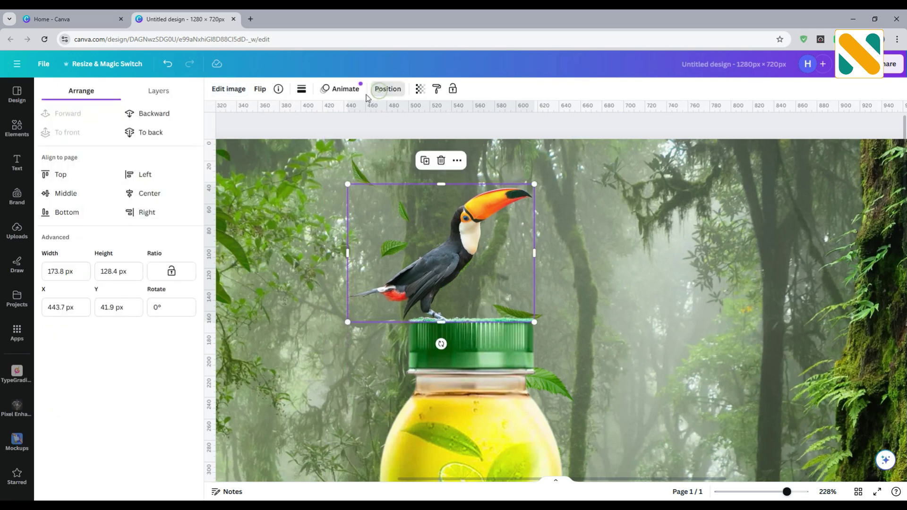
left_click(155, 114)
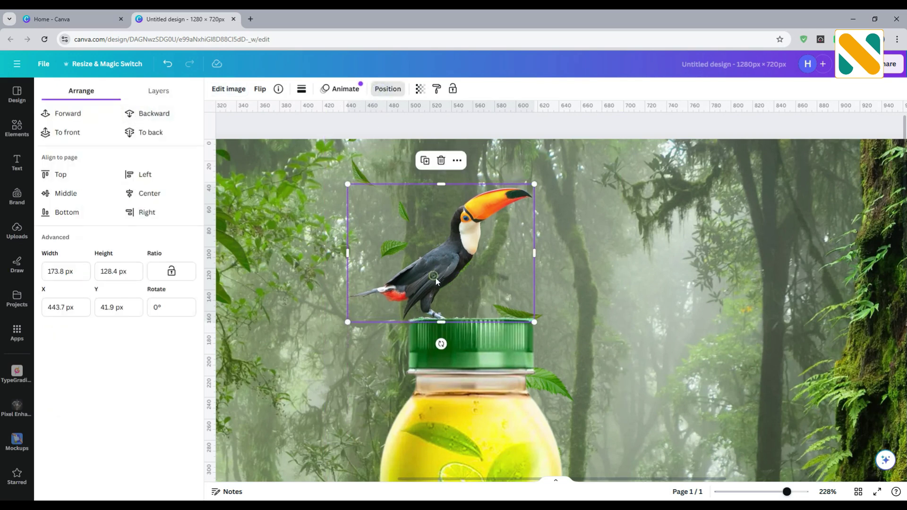
left_click_drag(436, 279, 436, 279)
left_click_drag(350, 187, 356, 191)
left_click_drag(416, 262, 415, 260)
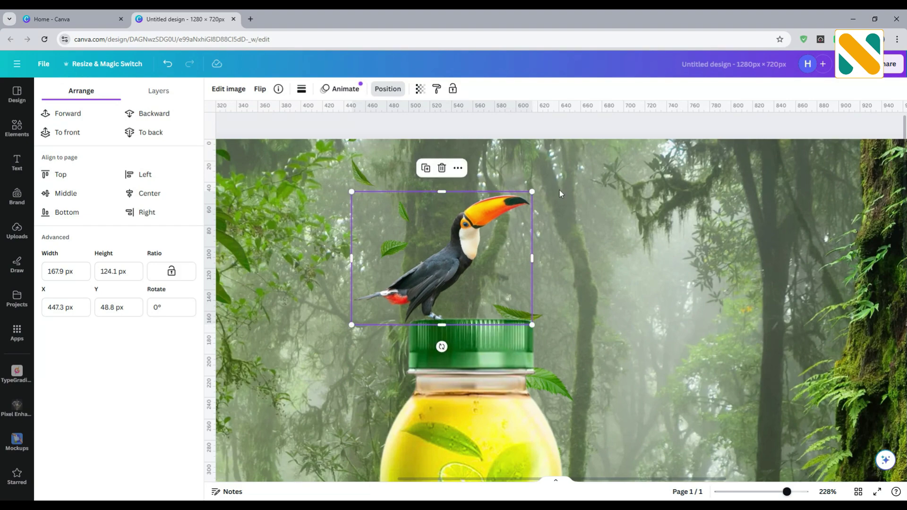
Add a vignette of 30 to the jungle background photo.
left_click(647, 180)
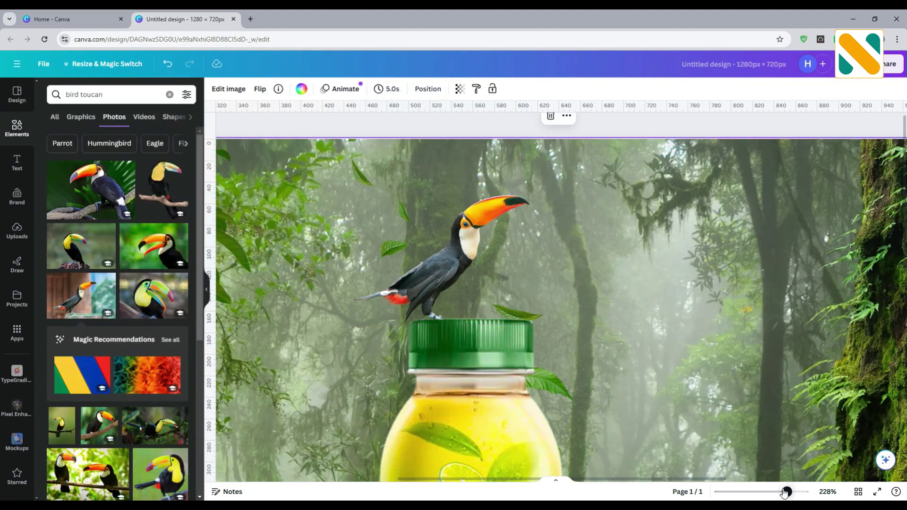
left_click_drag(786, 492, 764, 492)
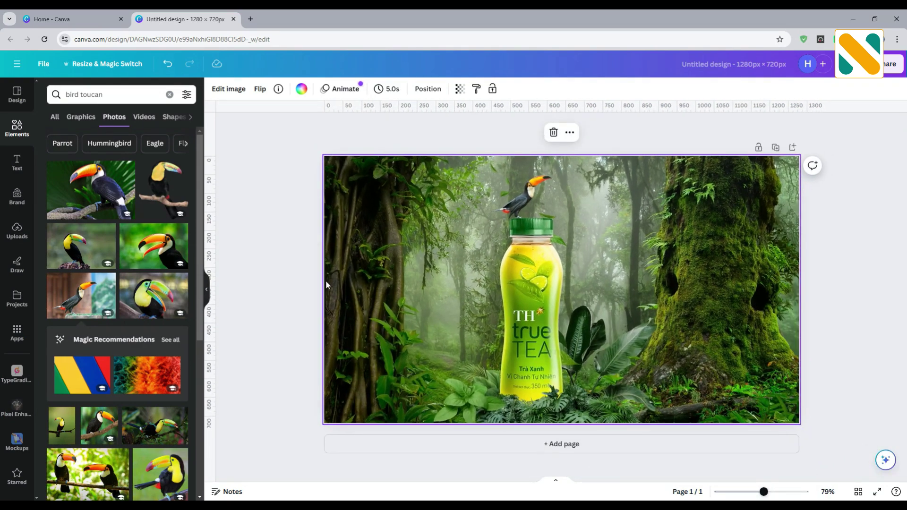
left_click(229, 89)
left_click(130, 102)
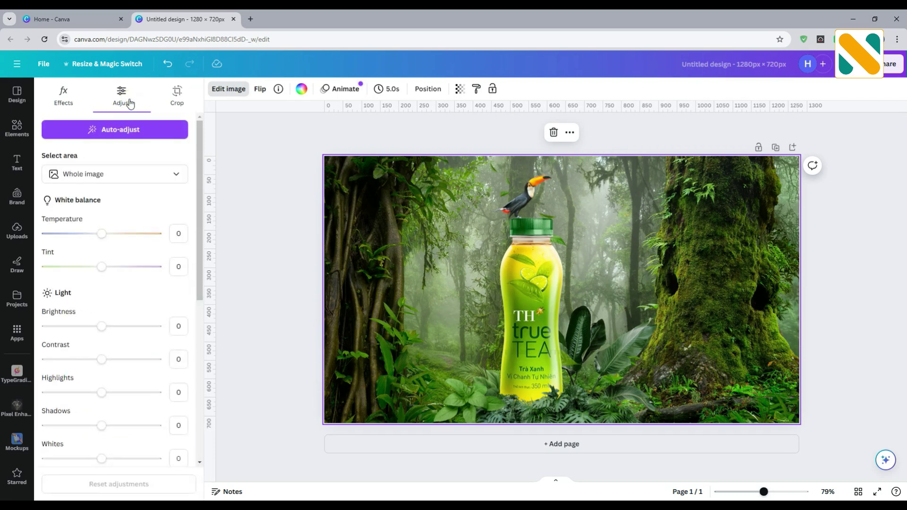
scroll(127, 315, "down", 6)
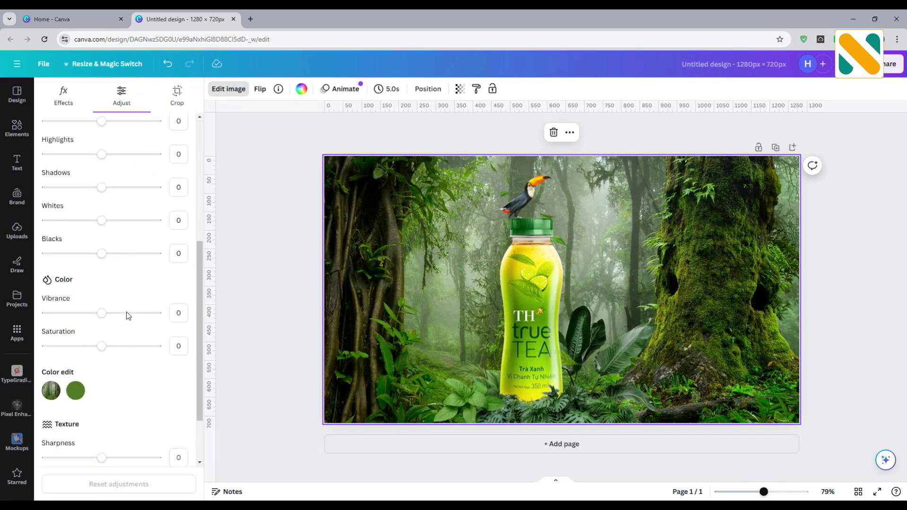
left_click_drag(102, 449, 121, 453)
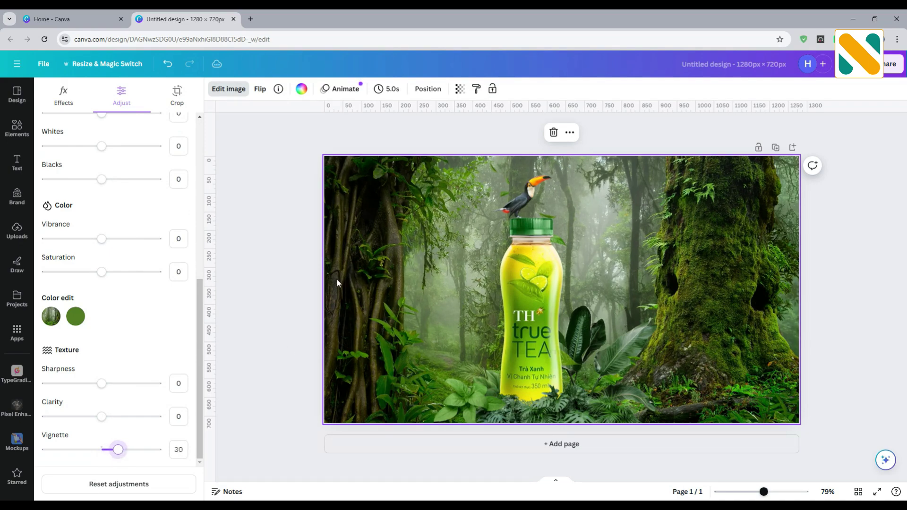
key("Escape")
key("Escape")
Search the photos for "lemon" and add the picture of two green lime halves.
double_click(120, 93)
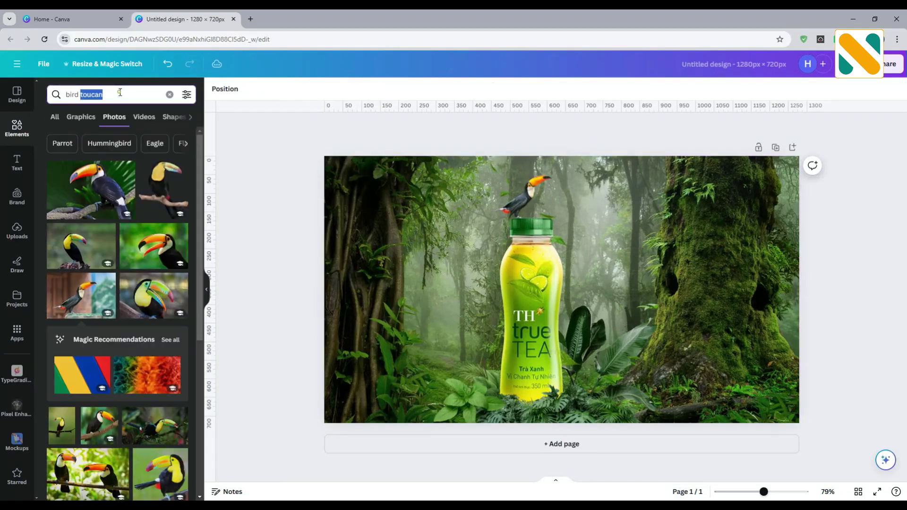
triple_click(119, 92)
type("lemon")
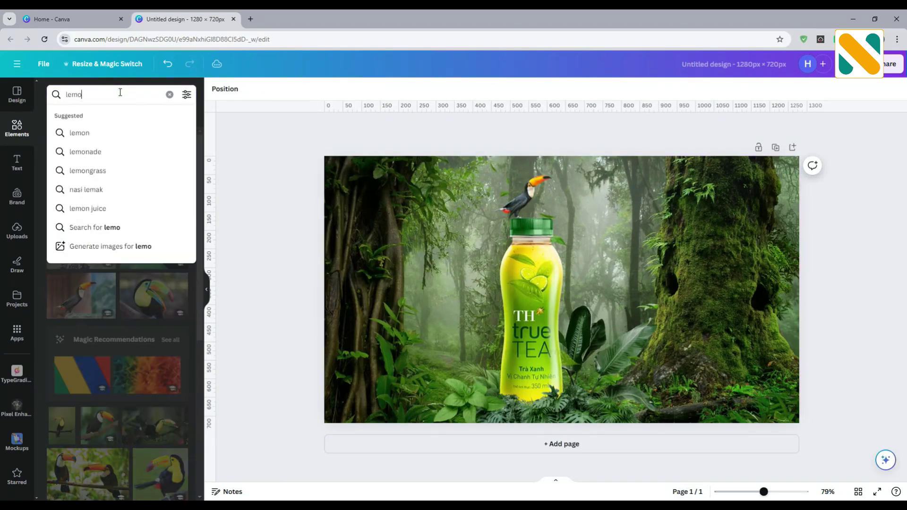
key("Return")
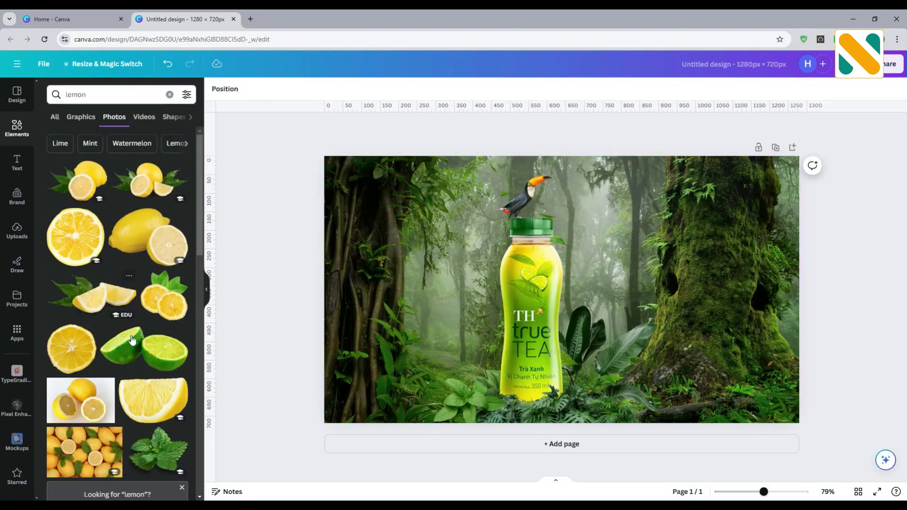
left_click(135, 358)
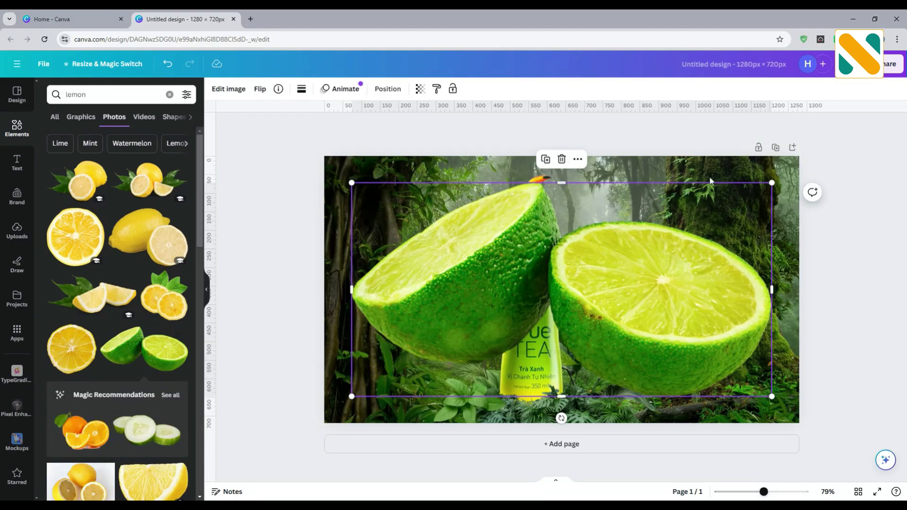
Shrink the lime halves to about 143 × 73 px at the bottle's base and layer them behind the foreground leaves.
left_click_drag(777, 181, 398, 354)
left_click_drag(383, 389, 510, 393)
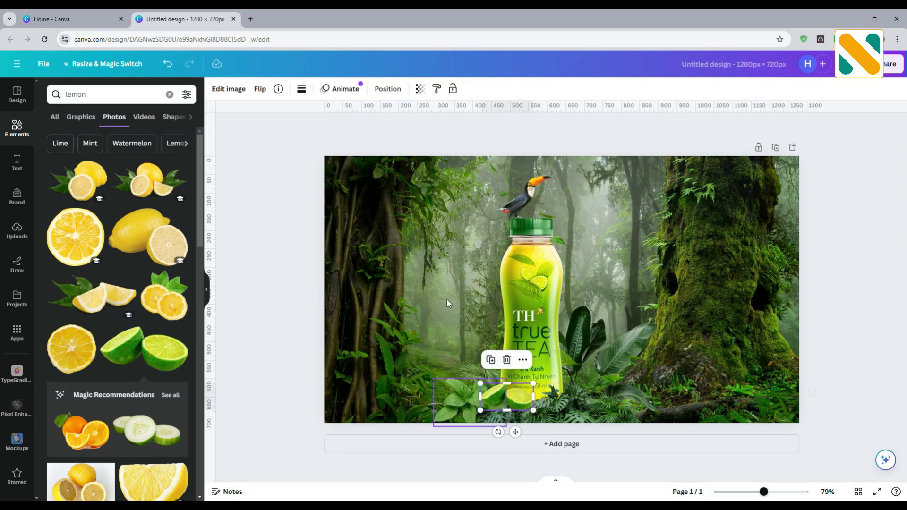
left_click(387, 89)
left_click(164, 114)
left_click(164, 114)
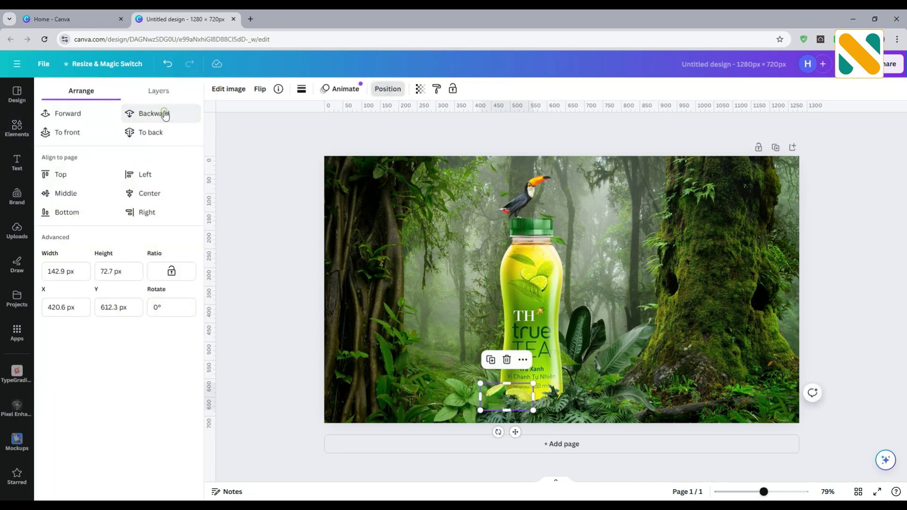
left_click(87, 111)
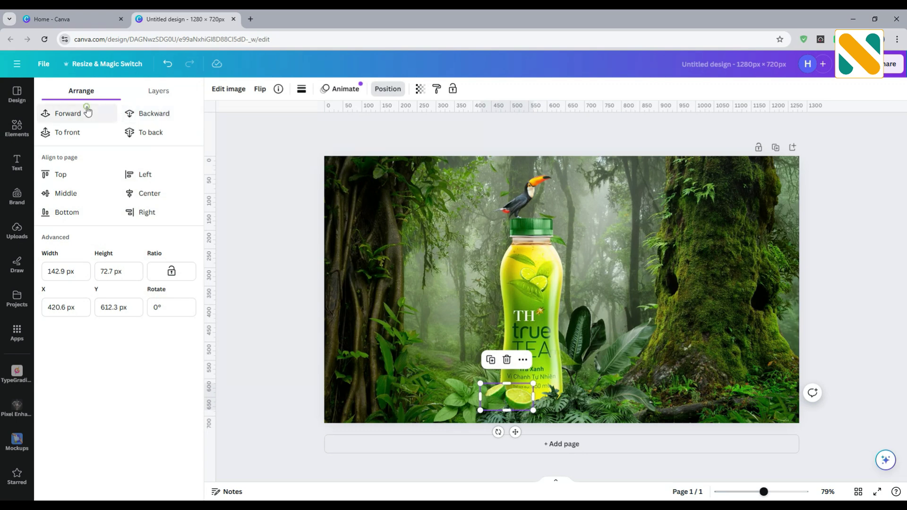
left_click(152, 113)
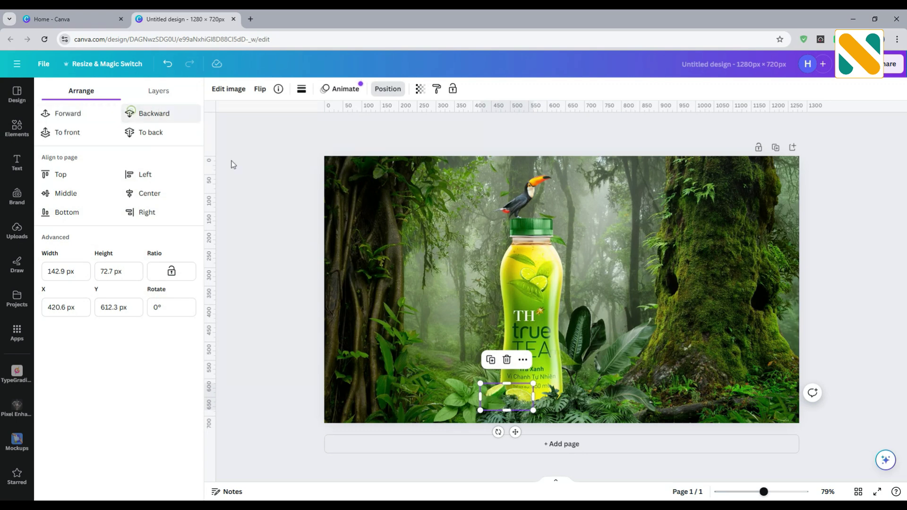
Enlarge the lime halves to about 169 × 86 px and shift the wide foreground leaf cluster slightly left and down.
left_click_drag(480, 383, 471, 378)
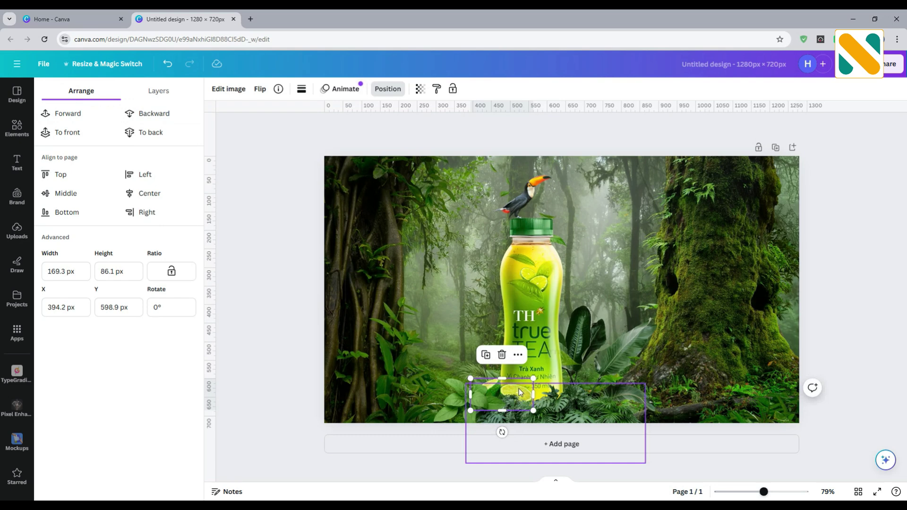
left_click(550, 404)
left_click_drag(551, 403, 547, 406)
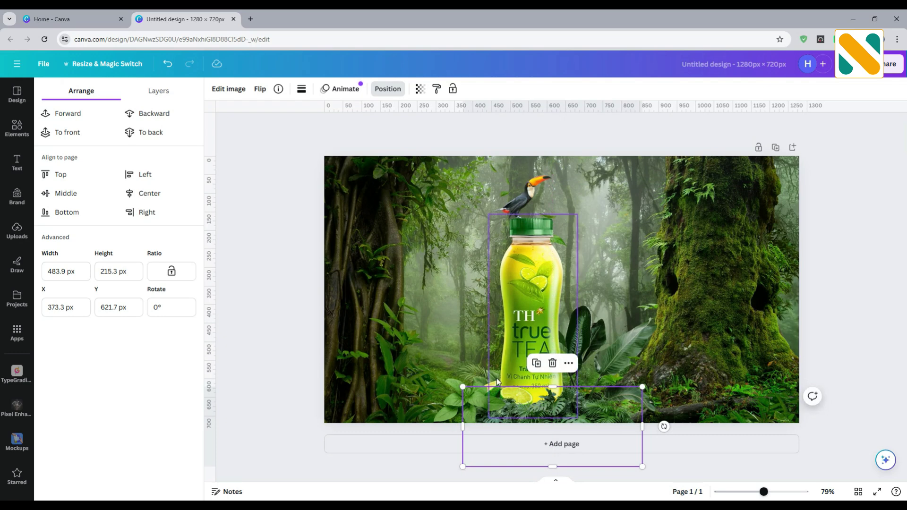
Move the lime halves right and slightly down to about X 412, Y 609 px in front of the bottle's base.
left_click(497, 390)
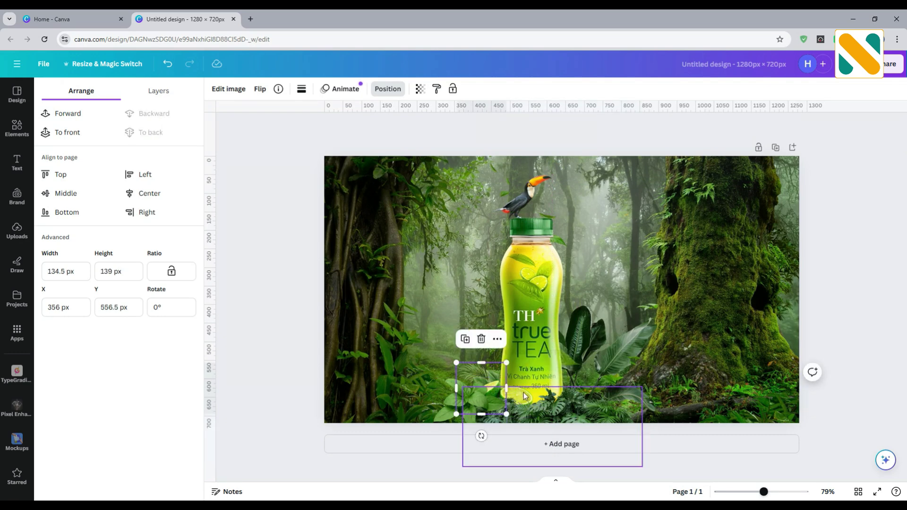
left_click(519, 392)
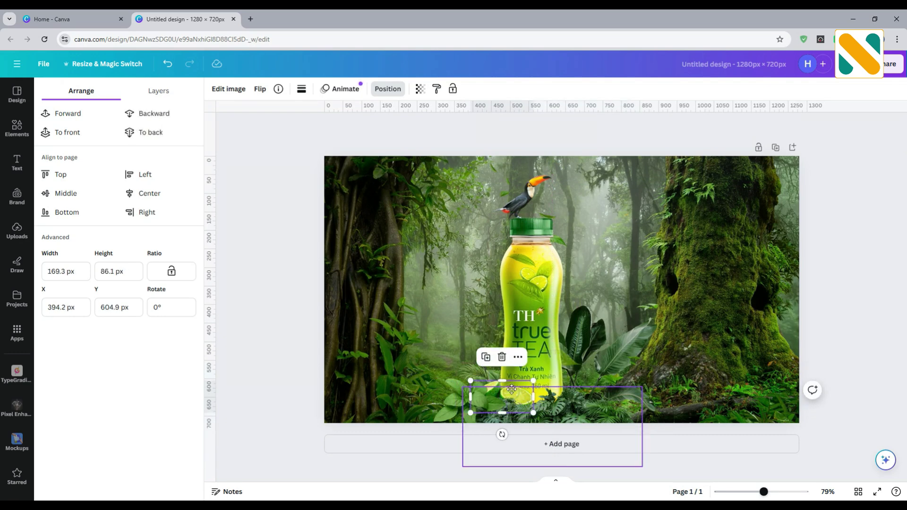
left_click_drag(511, 389, 517, 393)
key("Right")
key("Right")
key("Right")
key("Right")
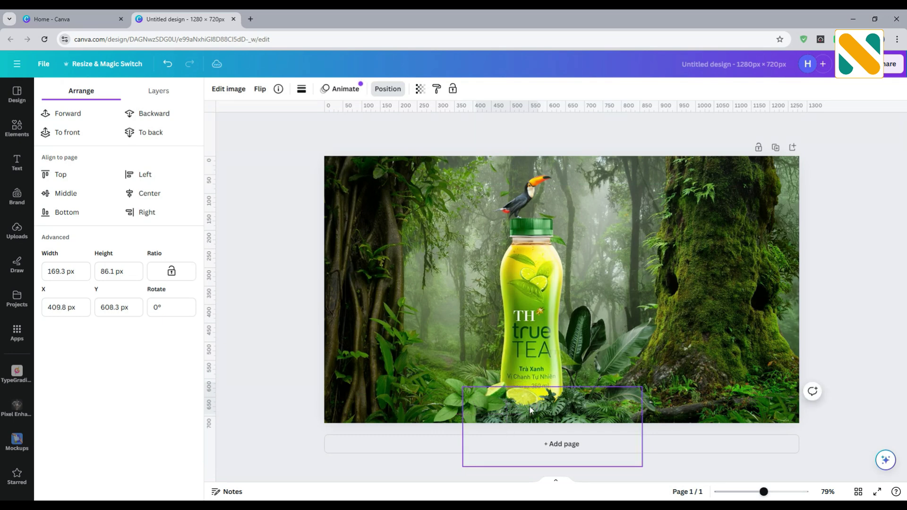
key("Down")
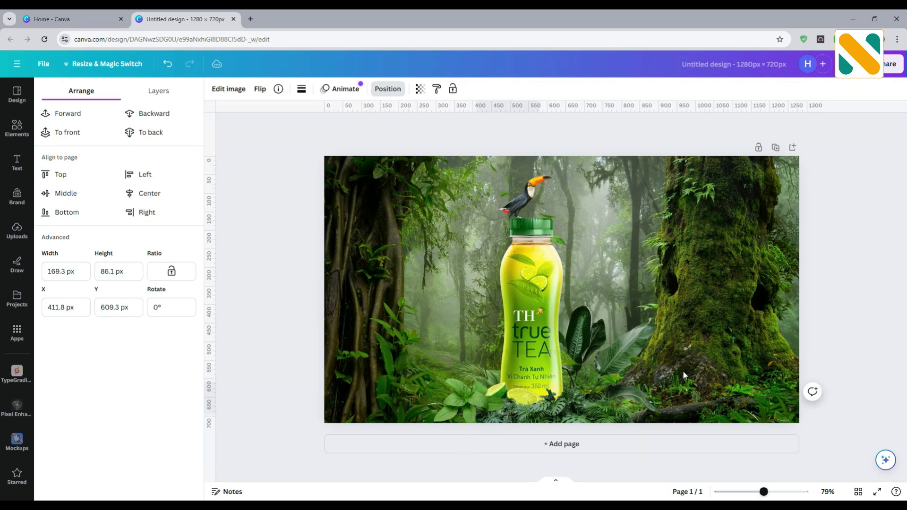
Nudge the broad-leaved plant beside the limes left to about X 279 px, uncovering more of the left lime half.
left_click(467, 393)
key("shift+Left")
key("Left")
key("Left")
key("Left")
key("Left")
key("Left")
key("Left")
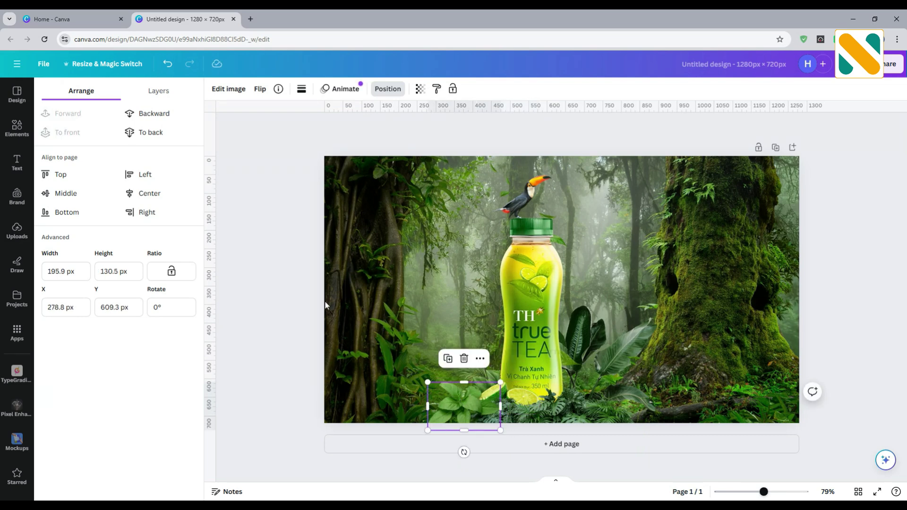
key("Escape")
key("Escape")
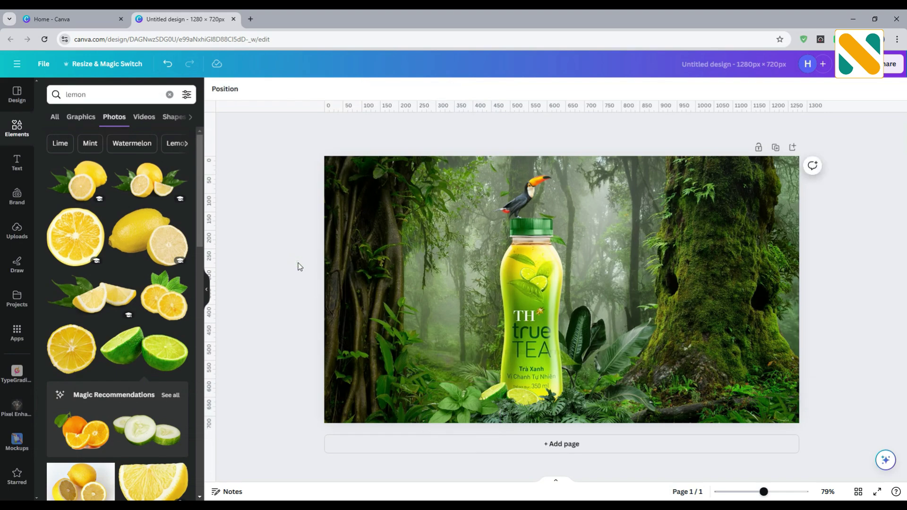
Search the graphics for "foggy" and add the first white fog cloud.
left_click(134, 98)
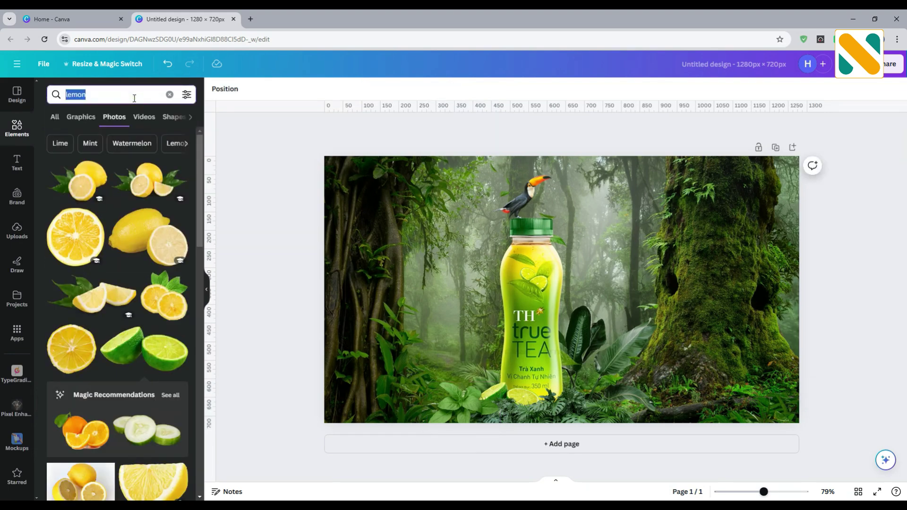
type("go")
key("BackSpace")
key("BackSpace")
type("fog")
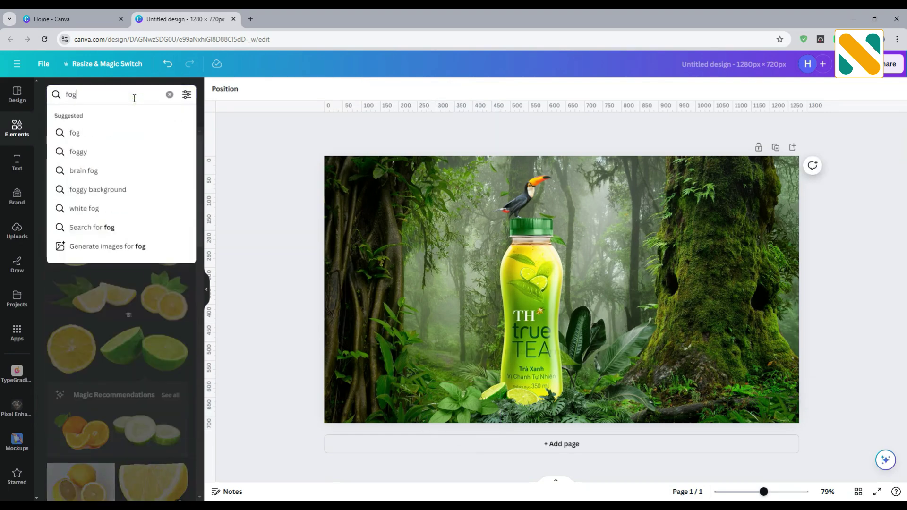
type("g")
key("Return")
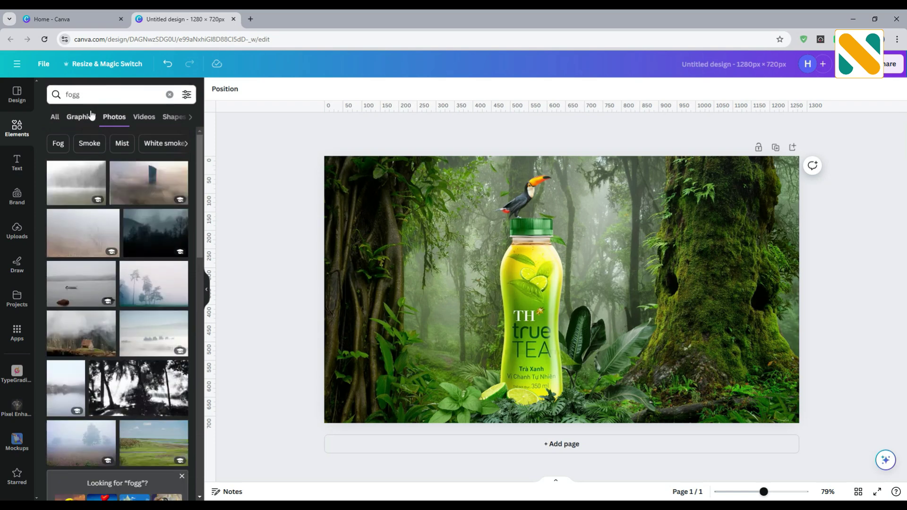
left_click(91, 115)
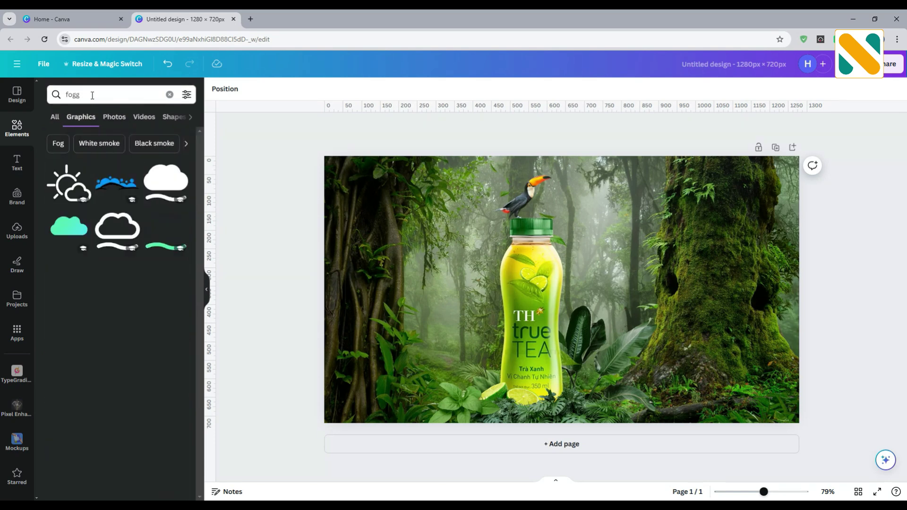
left_click(92, 95)
type("y")
key("Return")
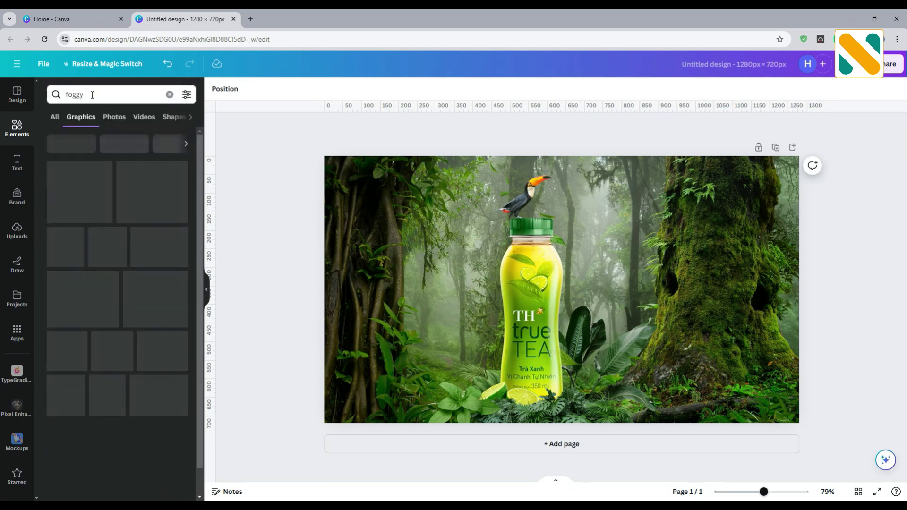
left_click(71, 187)
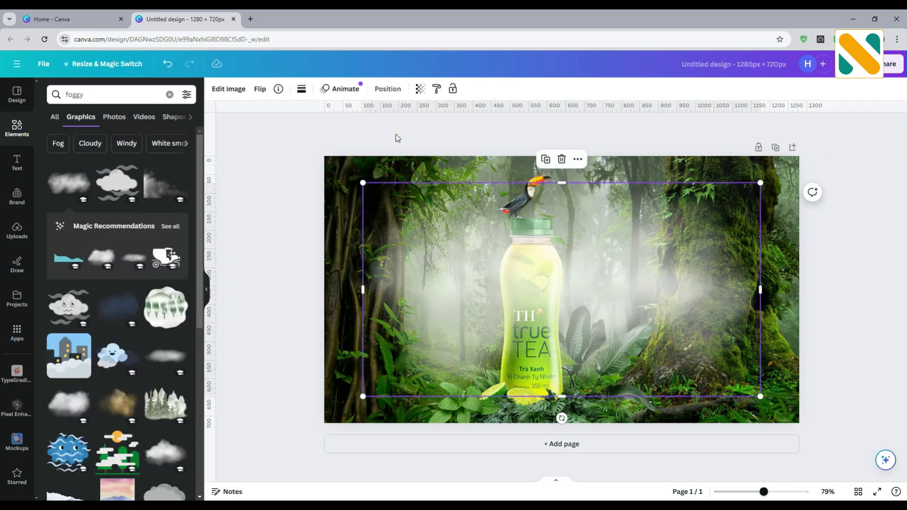
Move the fog left to X 72, Y 72 px and send it behind the bottle and plants, directly above the background.
left_click_drag(439, 247, 427, 248)
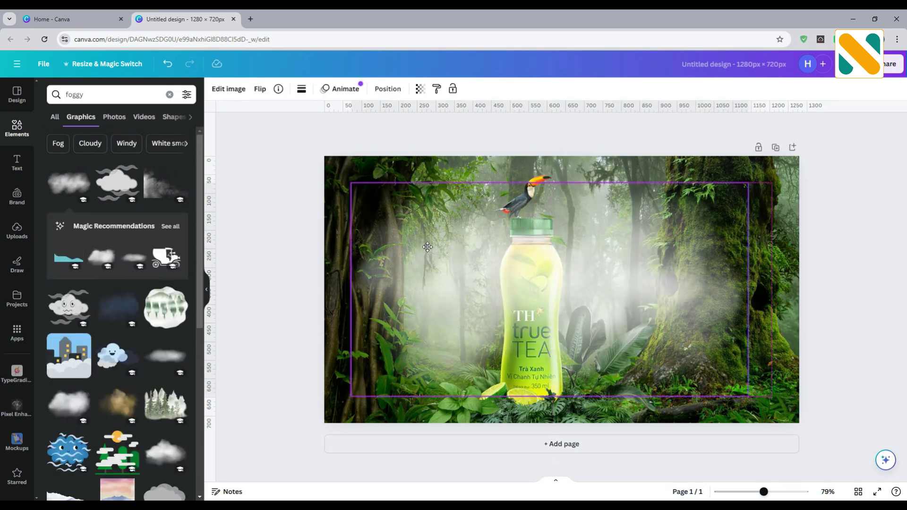
left_click(387, 89)
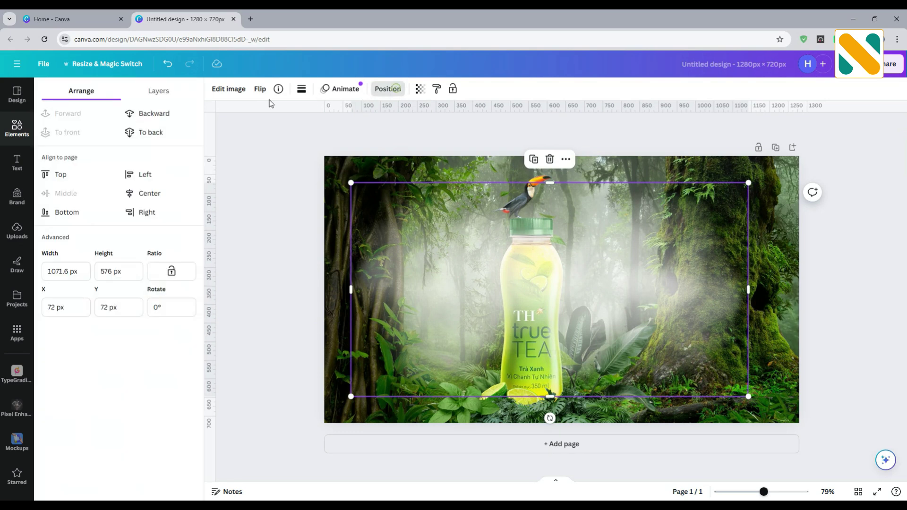
left_click(165, 112)
left_click(165, 112)
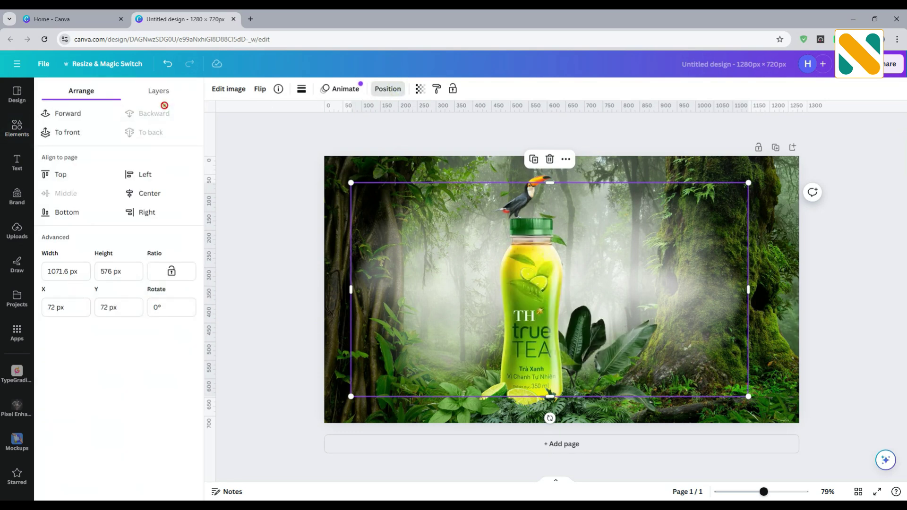
left_click(277, 223)
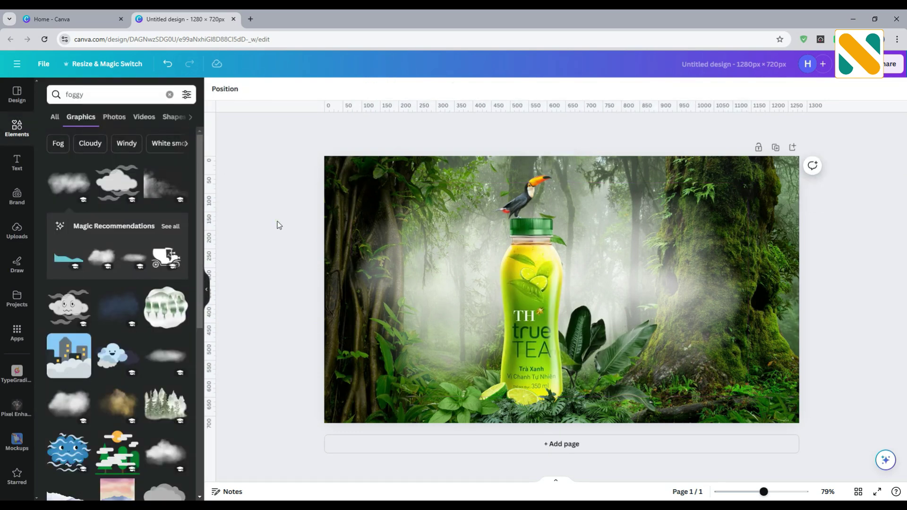
Shrink the fog cloud to about 1,022 × 549 px and shift it slightly left and down behind the bottle.
left_click(374, 231)
left_click_drag(350, 184, 372, 194)
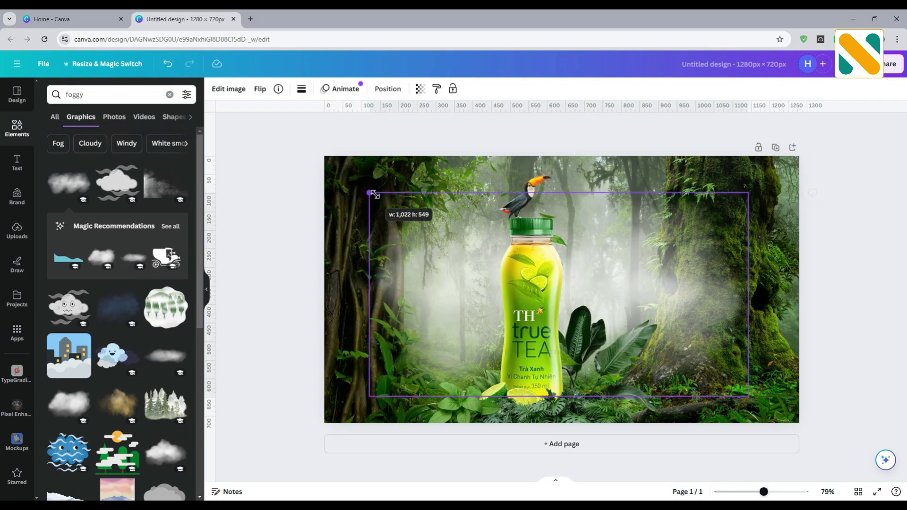
mouse_move(410, 264)
left_mouse_down()
mouse_move(394, 256)
mouse_move(394, 269)
left_mouse_up()
left_click(302, 167)
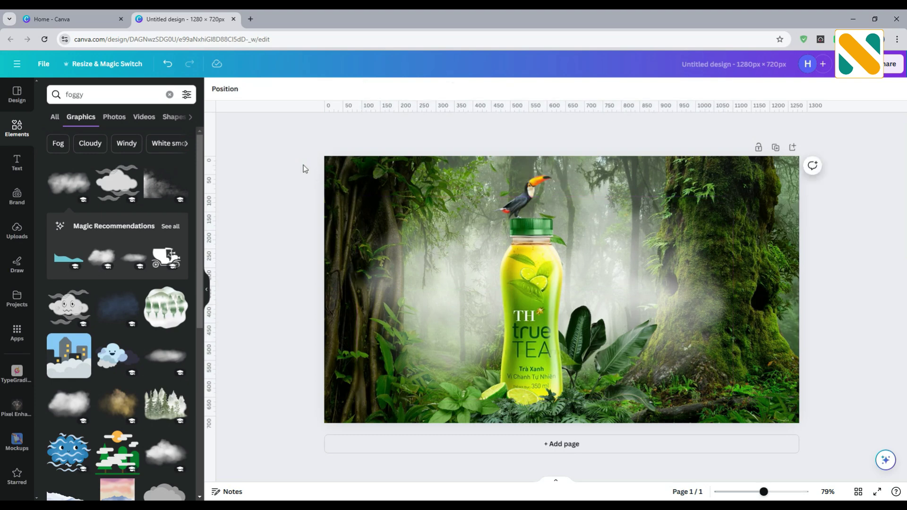
Add a subheading text that reads "The true".
left_click(20, 162)
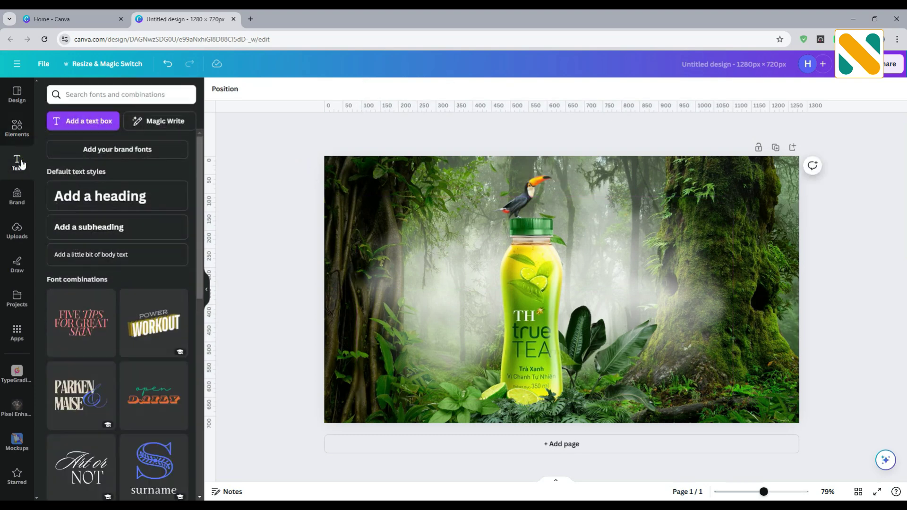
left_click(89, 227)
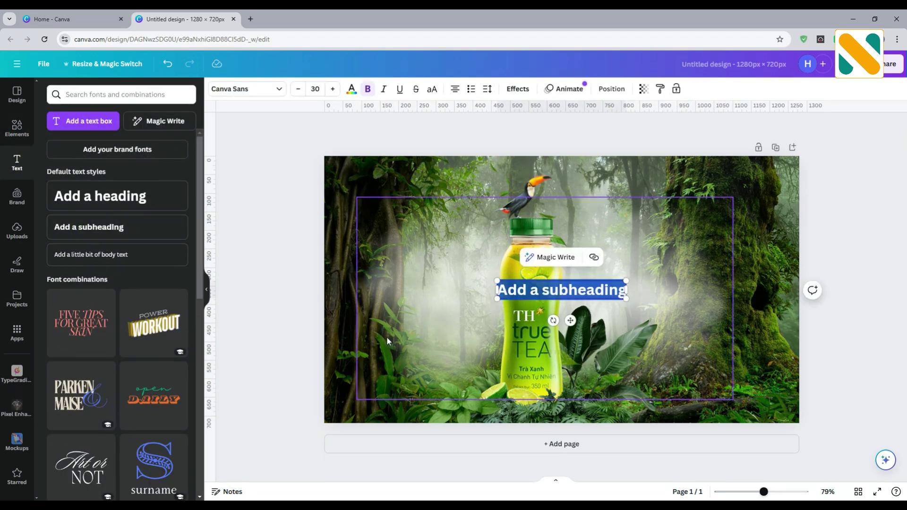
type("The true")
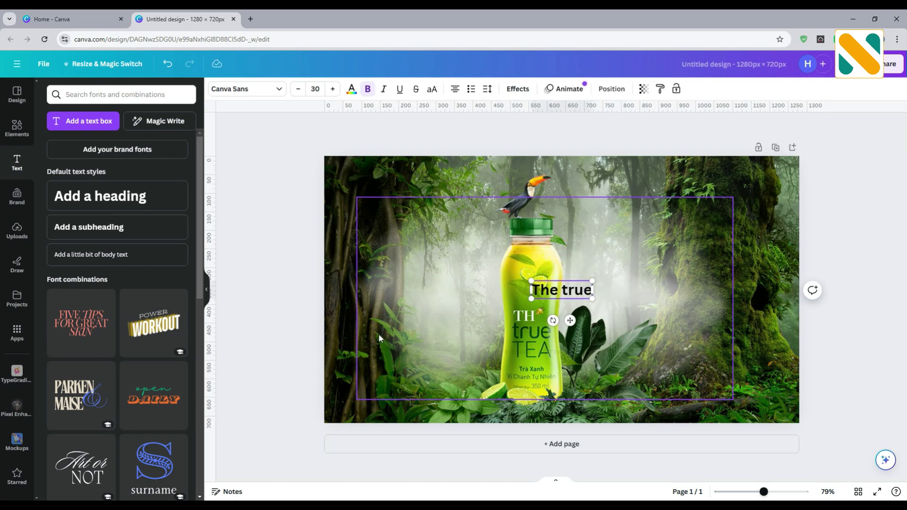
left_click(270, 306)
Set the "The true" text in uppercase and in the League Spartan font.
left_click(574, 295)
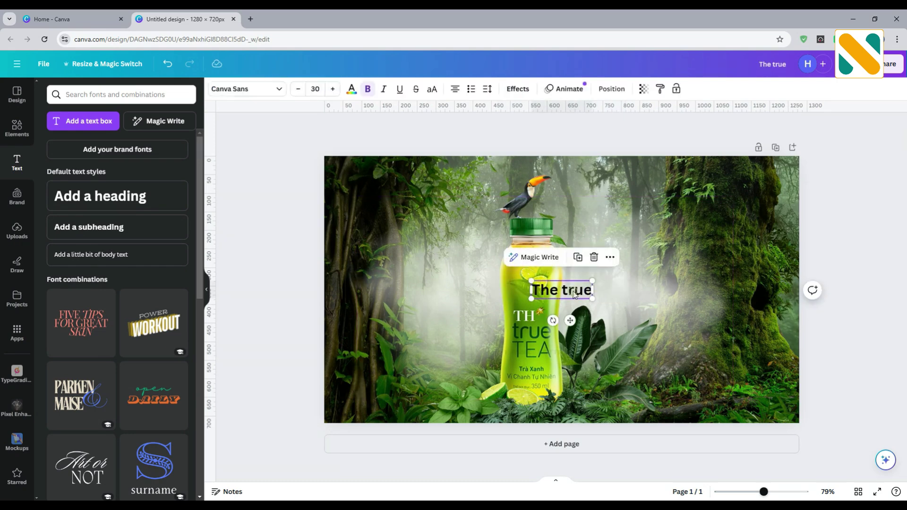
left_click(431, 89)
left_click(245, 90)
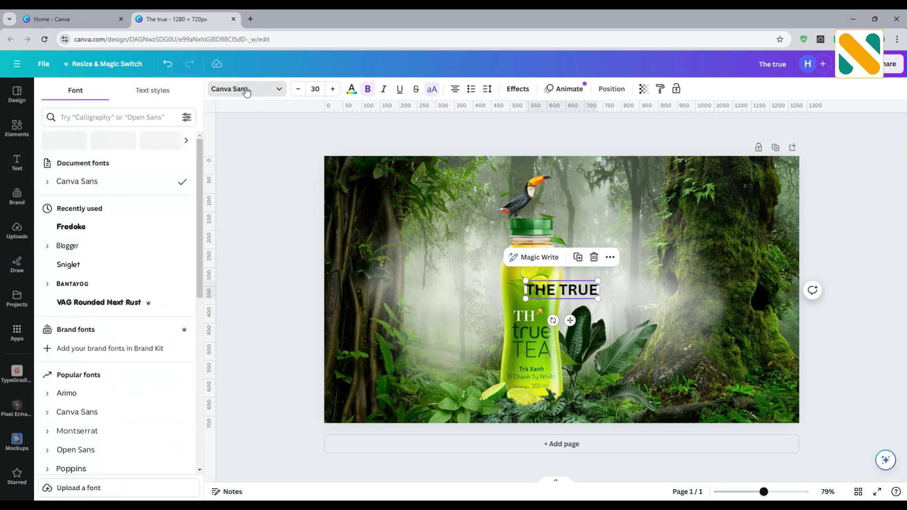
scroll(97, 307, "down", 5)
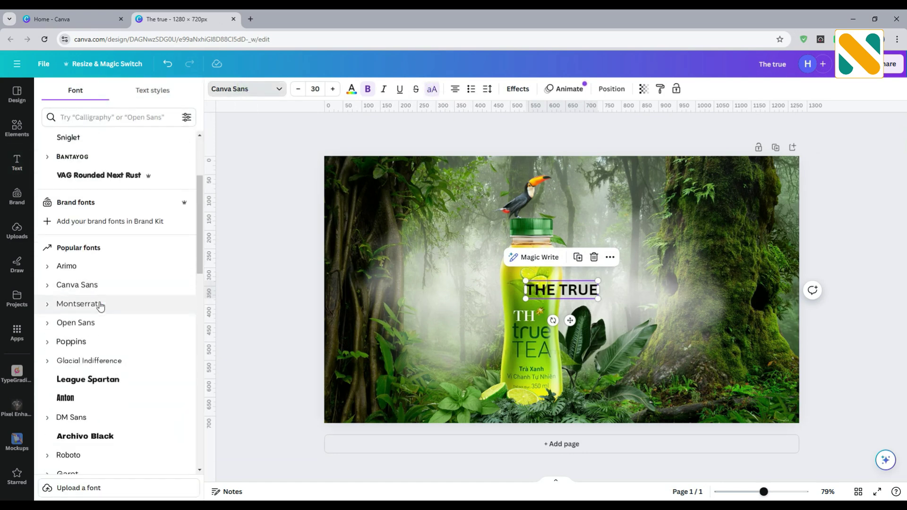
left_click(112, 326)
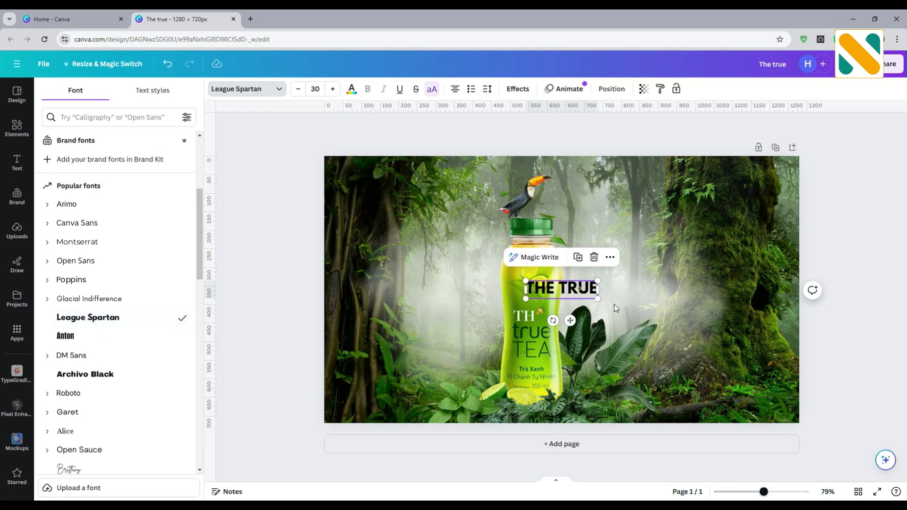
Move the "THE TRUE" text over the base of the mossy tree and colour it white.
left_click_drag(580, 289, 726, 337)
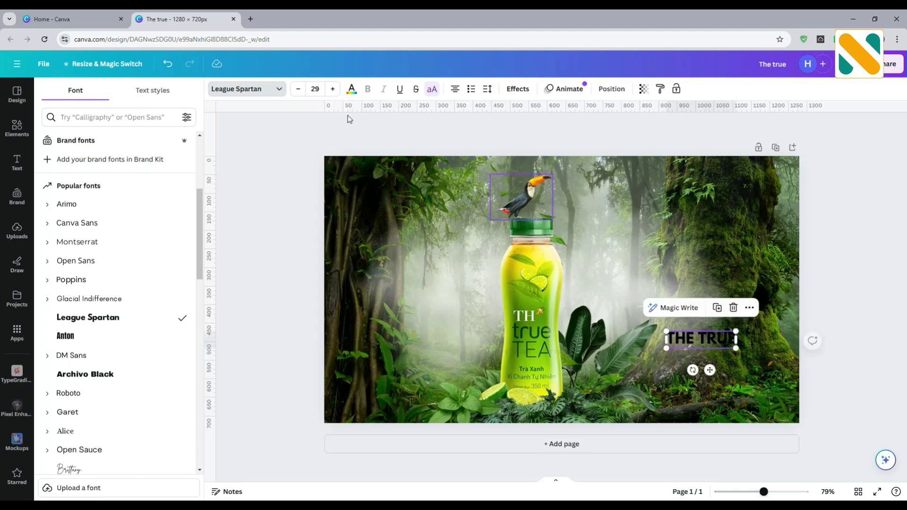
left_click(351, 90)
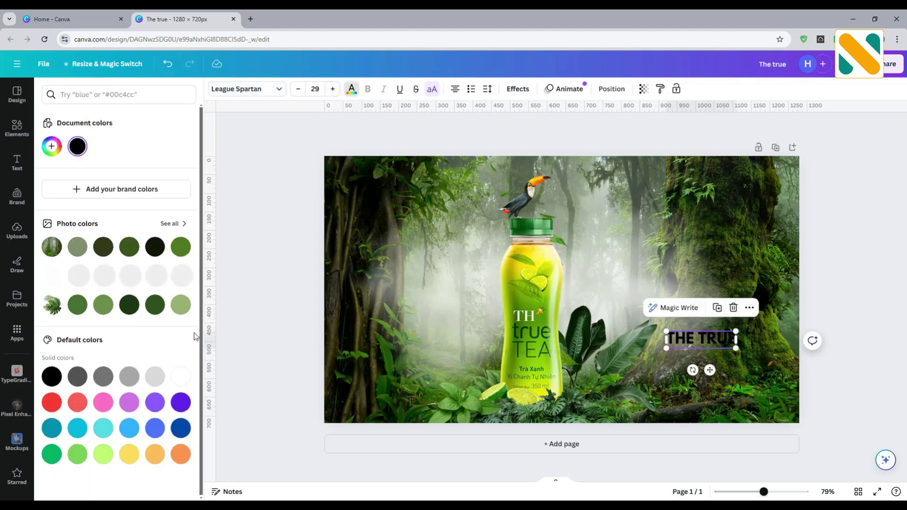
left_click(180, 377)
key("Escape")
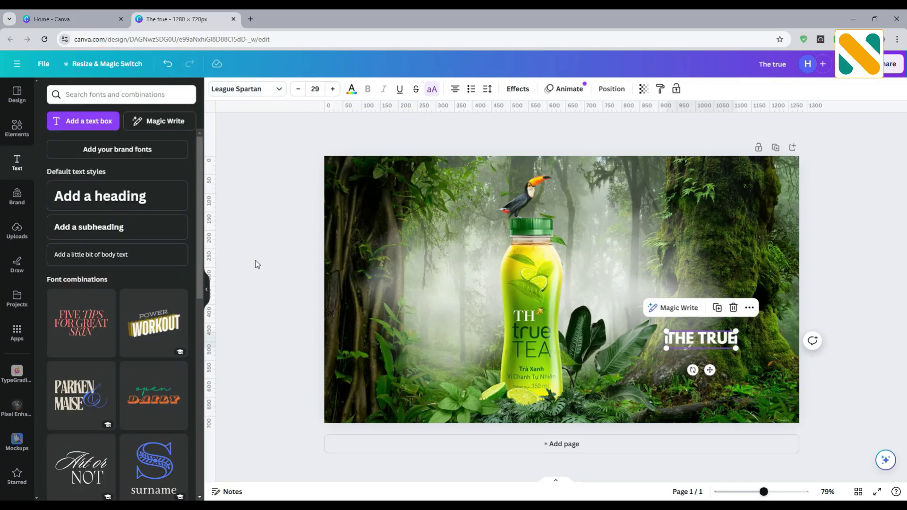
Add a second subheading that reads "Tea" and place it on the tree trunk above "THE TRUE".
left_click(115, 229)
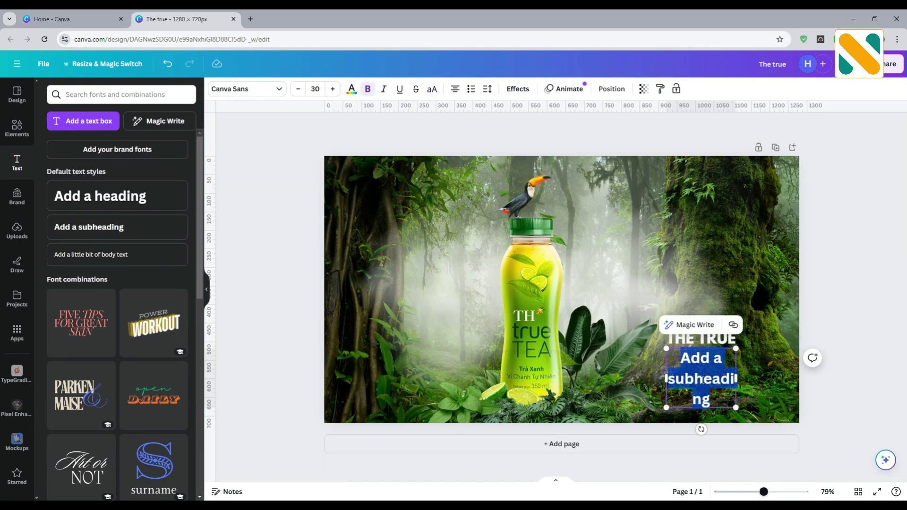
type("Tea")
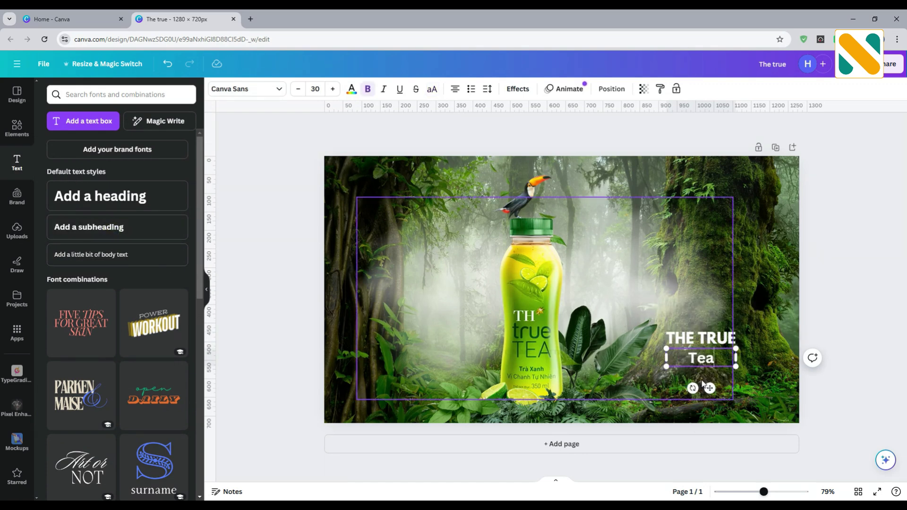
left_click(851, 318)
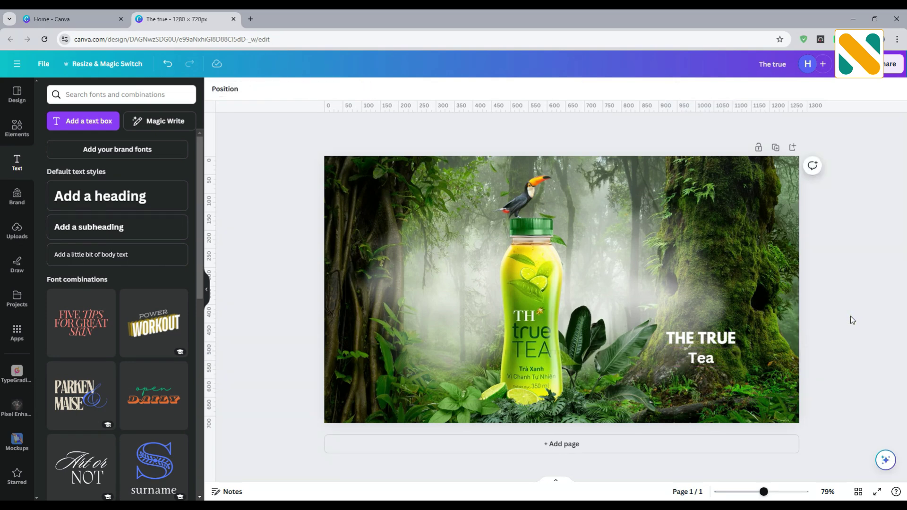
left_click(715, 361)
left_click_drag(716, 360, 713, 280)
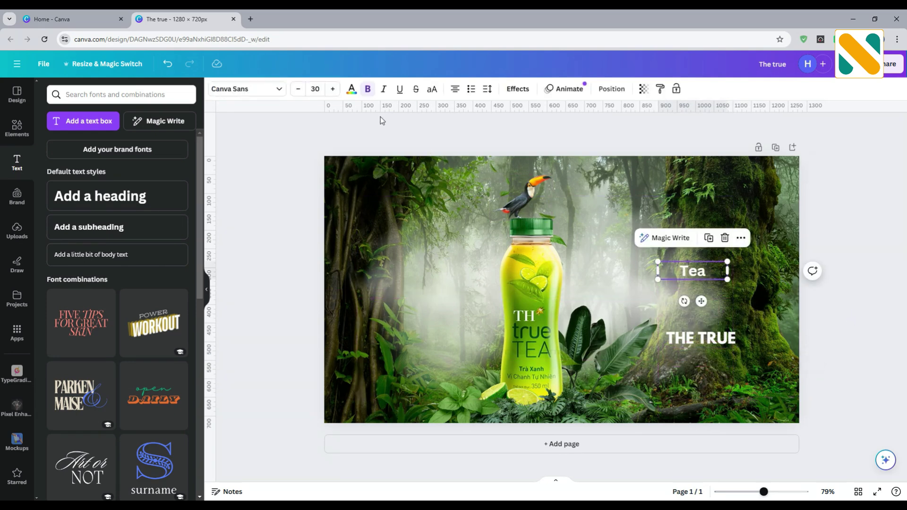
Search the fonts for "mistrully" and apply Mistrully to the "Tea" text.
left_click(251, 90)
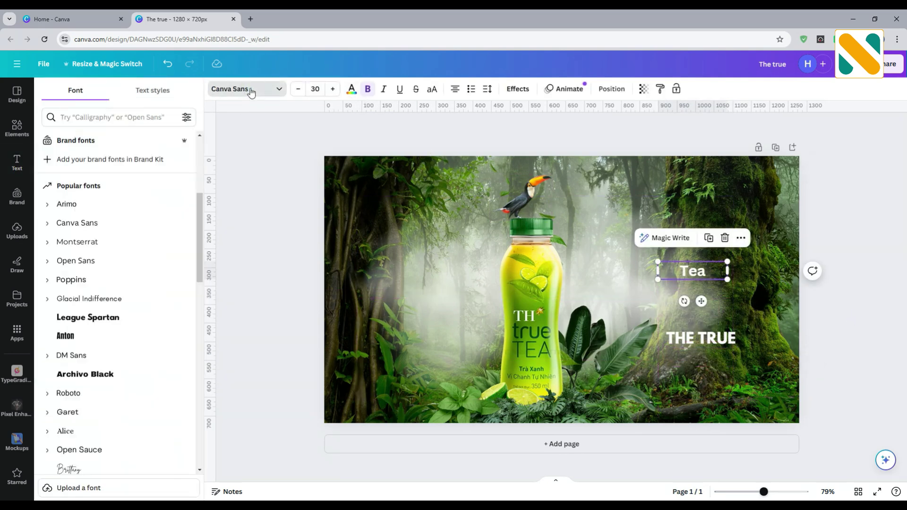
left_click(124, 115)
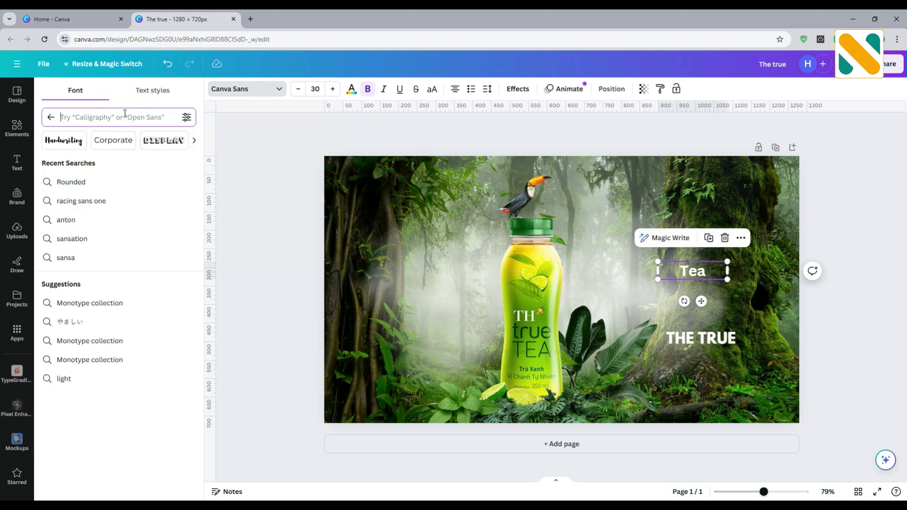
type("mistr")
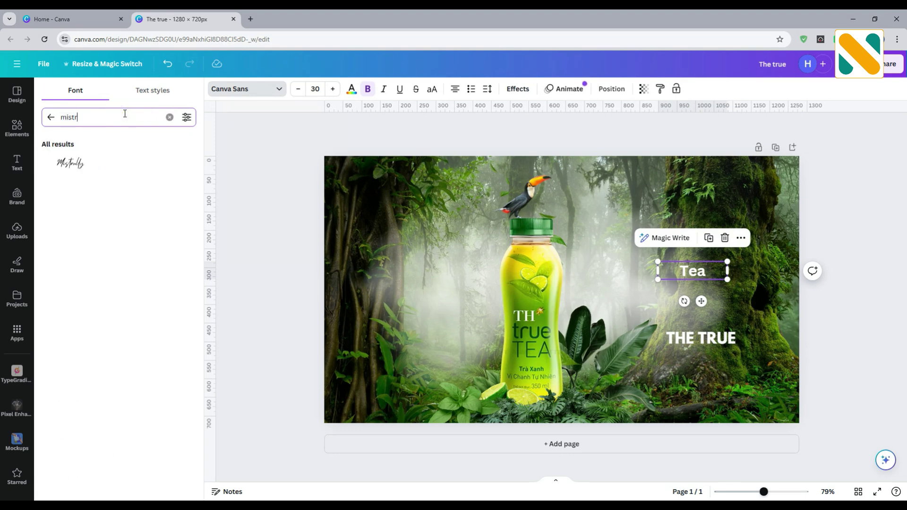
type("ully")
left_click(113, 160)
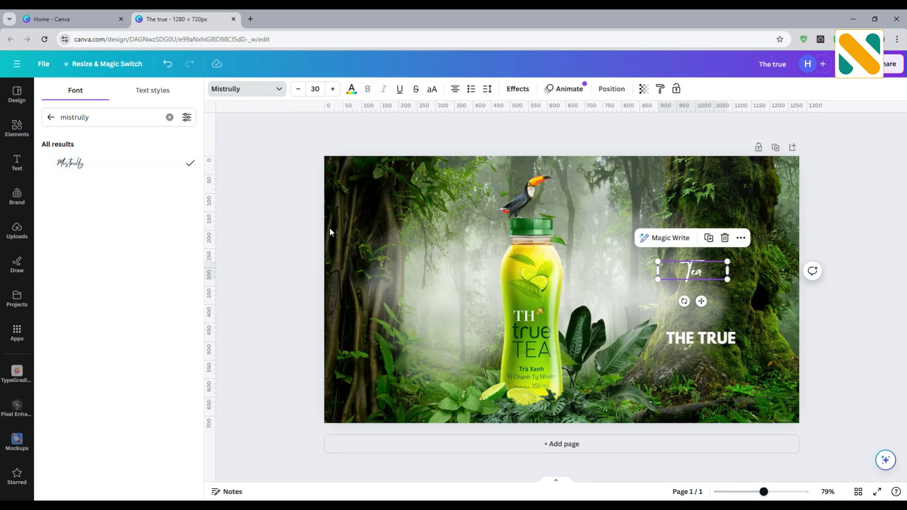
Enlarge the "Tea" text to about size 72.3, narrow its box and centre it directly beneath "THE TRUE".
left_click_drag(713, 272, 790, 408)
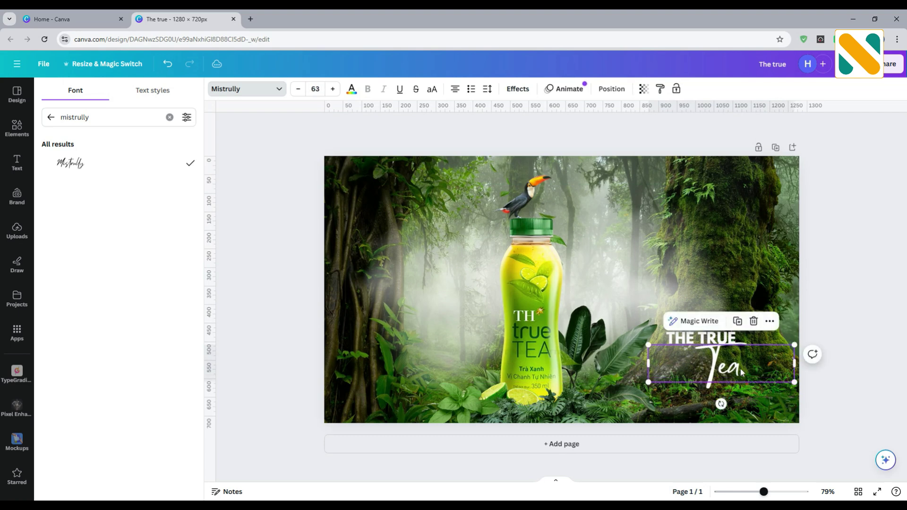
left_click_drag(743, 373, 726, 372)
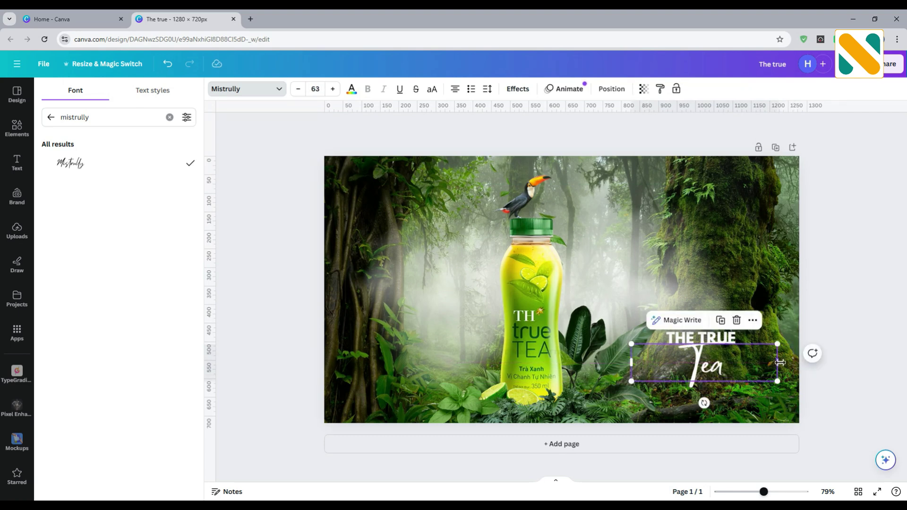
left_click_drag(780, 362, 684, 361)
mouse_move(728, 382)
left_mouse_down()
mouse_move(741, 392)
mouse_move(718, 368)
left_mouse_up()
key("Escape")
key("Escape")
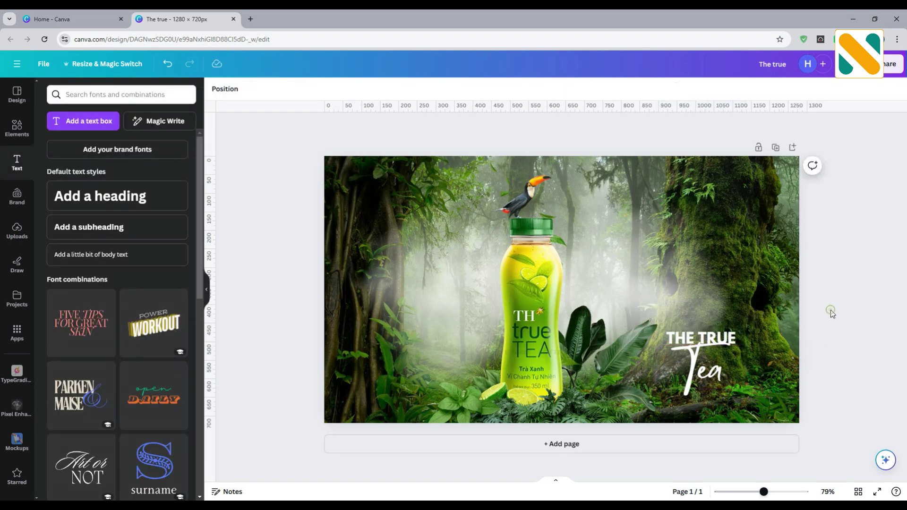
Colour the "Tea" text yellow #FFE500, starting from a yellow sampled from the bottle.
key("ctrl+z")
left_click(351, 89)
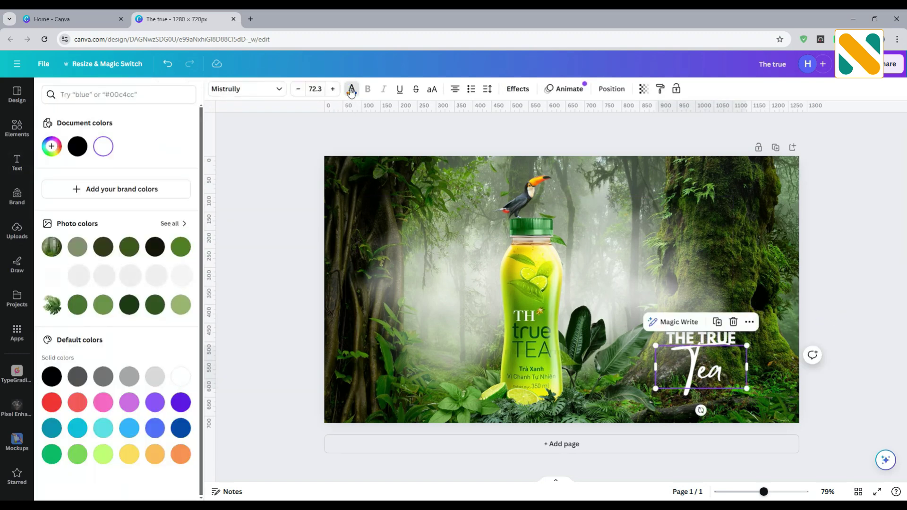
left_click(52, 146)
left_click(171, 243)
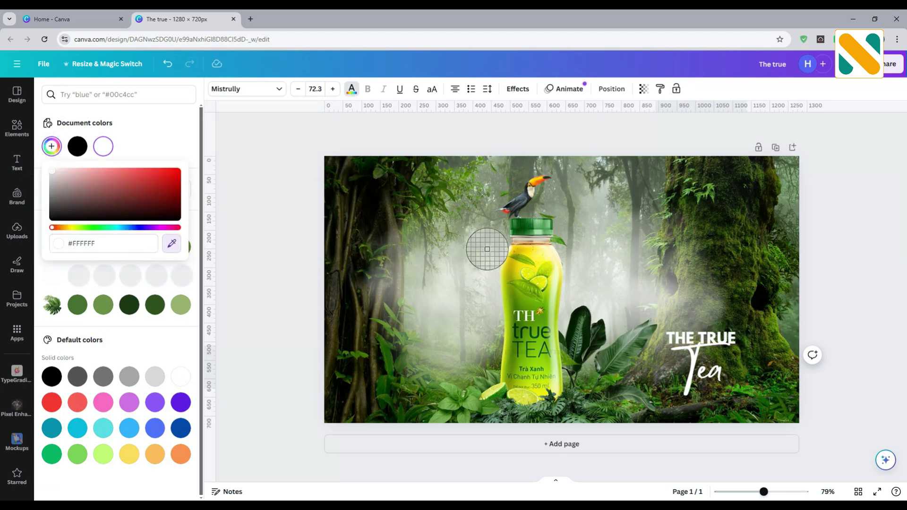
left_click(536, 256)
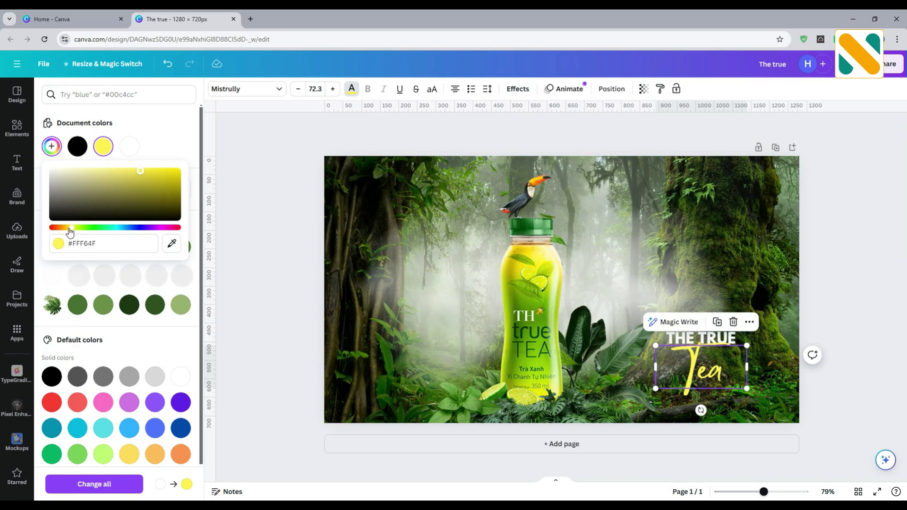
left_click_drag(113, 206, 195, 162)
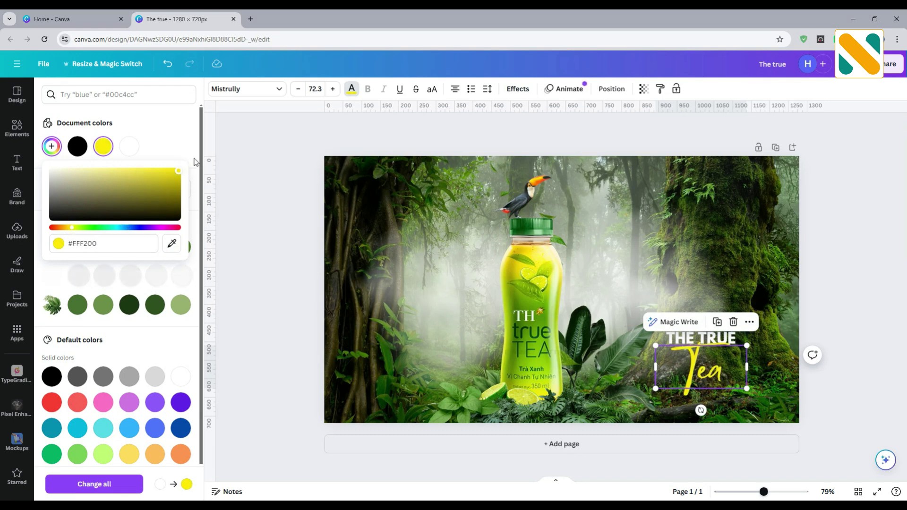
left_click(70, 228)
left_click_drag(70, 230, 69, 229)
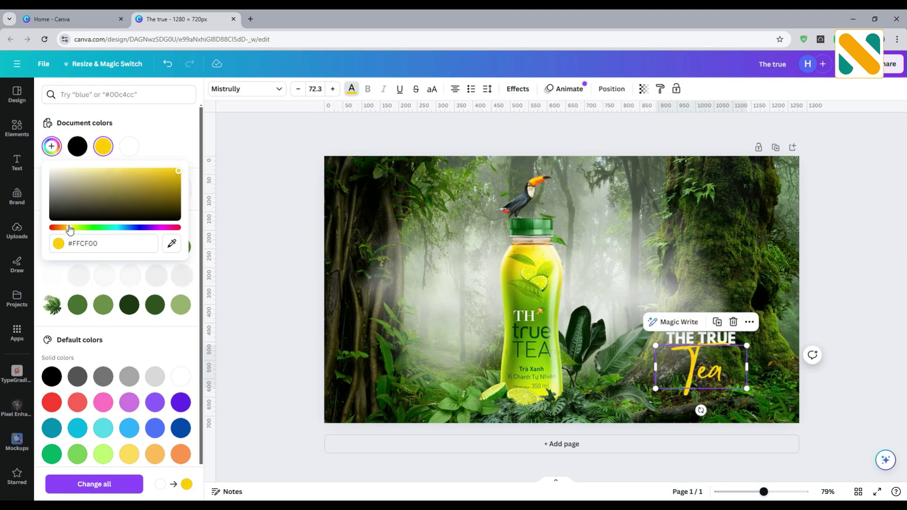
left_click(70, 230)
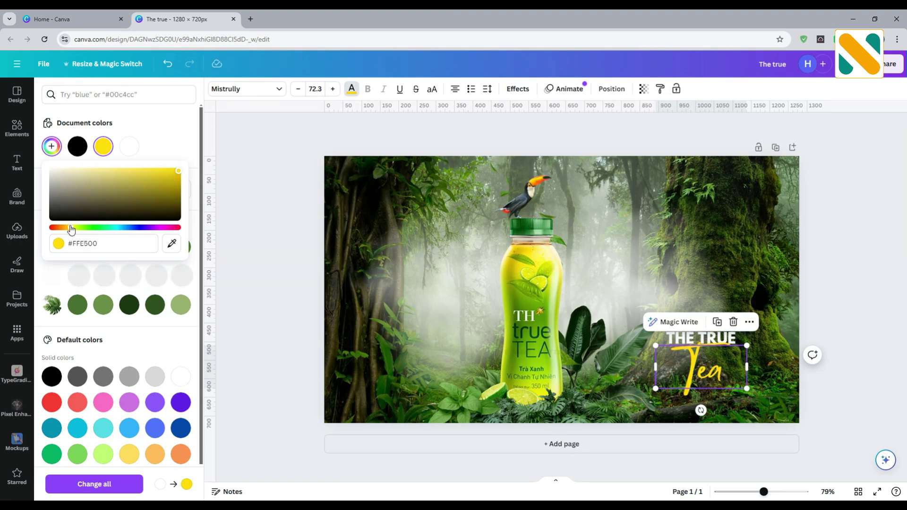
left_click(271, 195)
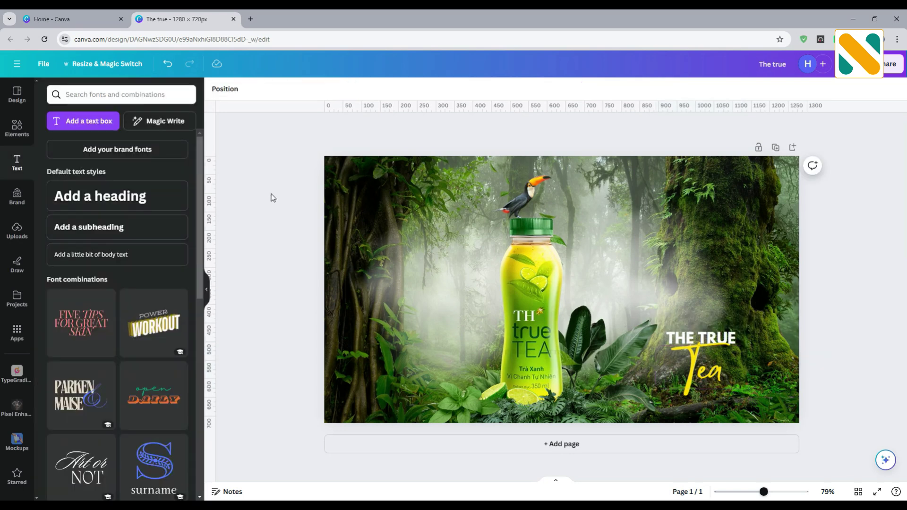
Enlarge "THE TRUE" and "Tea" together by roughly a third and keep them over the base of the mossy tree.
left_click(732, 336)
left_click(717, 372, "shift")
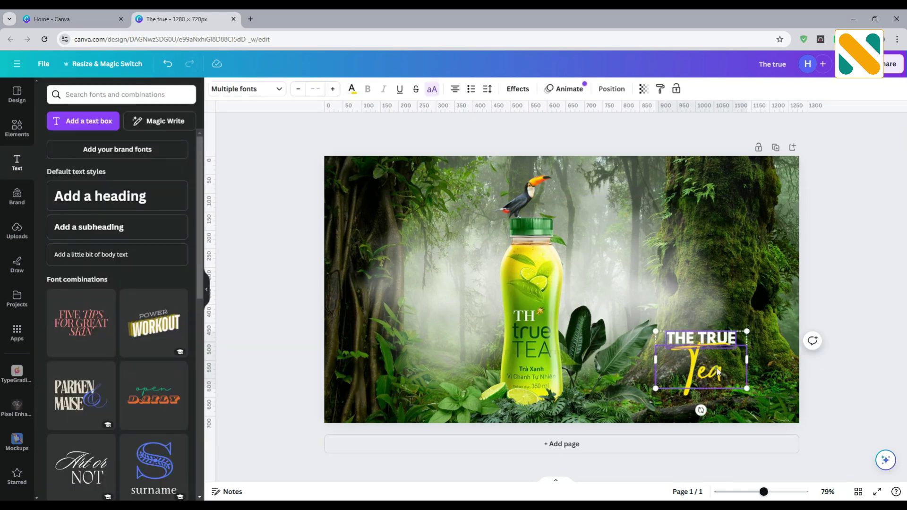
left_click_drag(716, 372, 693, 384)
left_click_drag(728, 344, 759, 325)
left_click(830, 296)
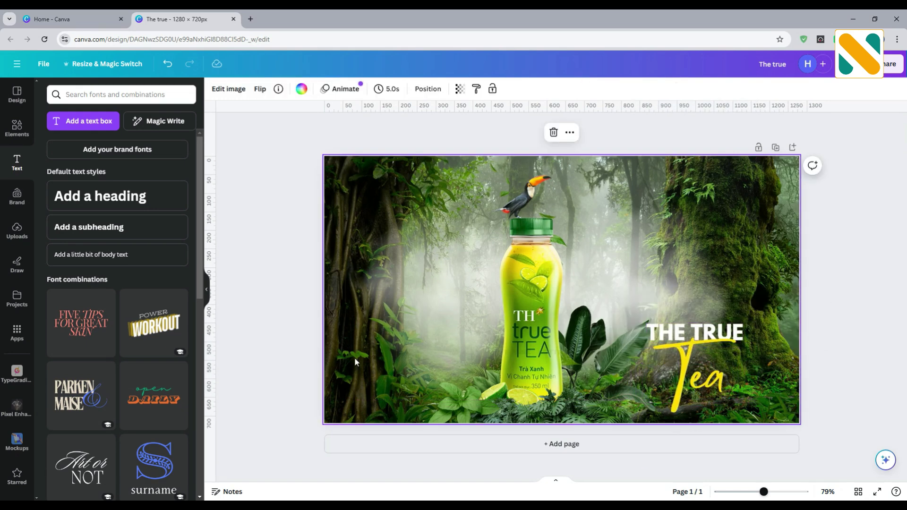
Search the graphics for "line" and add the curved line that ends in a heart.
left_click(17, 127)
left_click(87, 94)
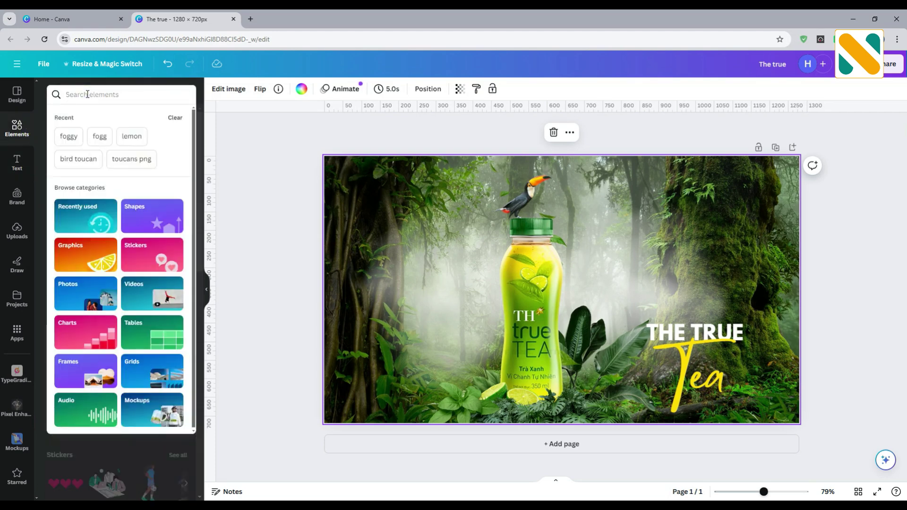
type("line")
key("Return")
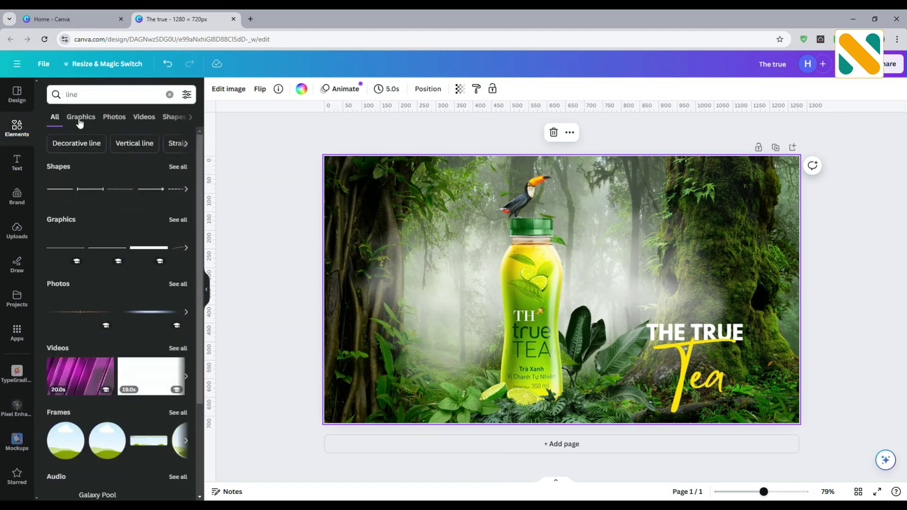
left_click(79, 121)
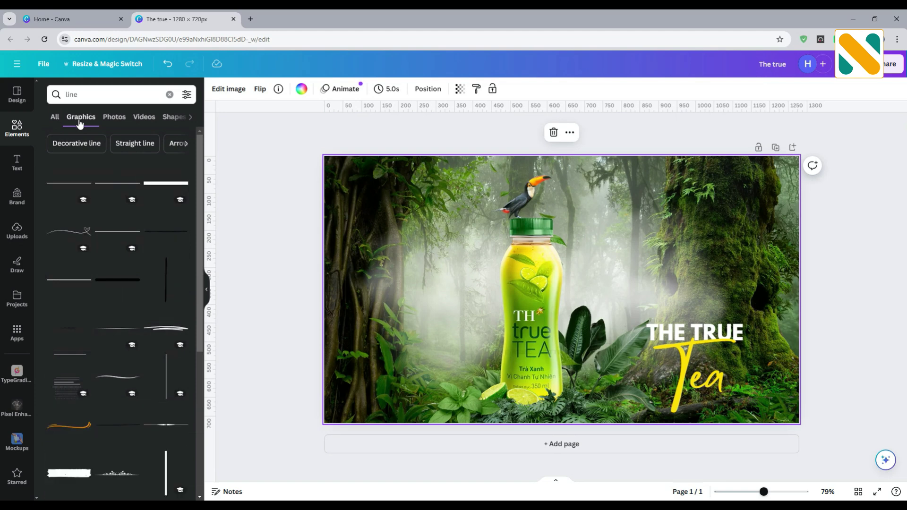
left_click(74, 229)
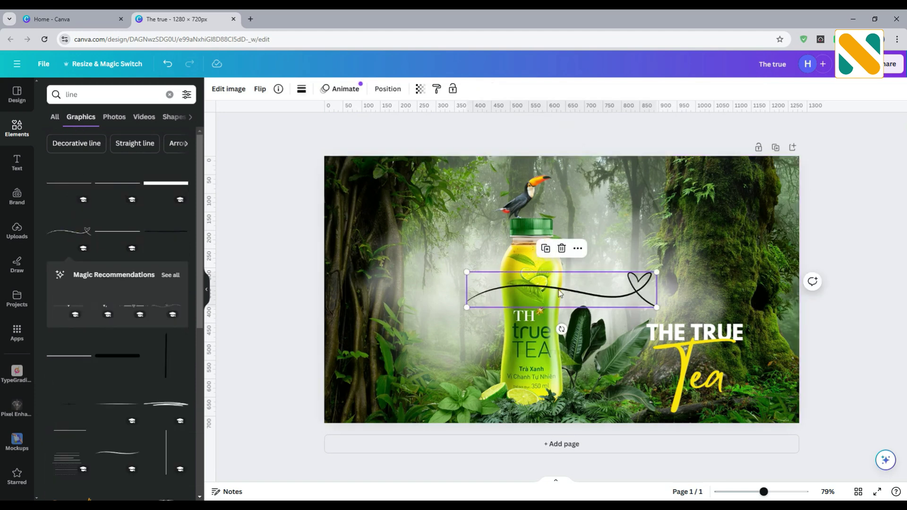
Shrink the heart line to about 375 px wide beneath "Tea" and colour it the document yellow #FFE500.
left_click_drag(558, 290, 619, 398)
mouse_move(729, 413)
left_mouse_down()
mouse_move(740, 404)
mouse_move(734, 409)
left_mouse_up()
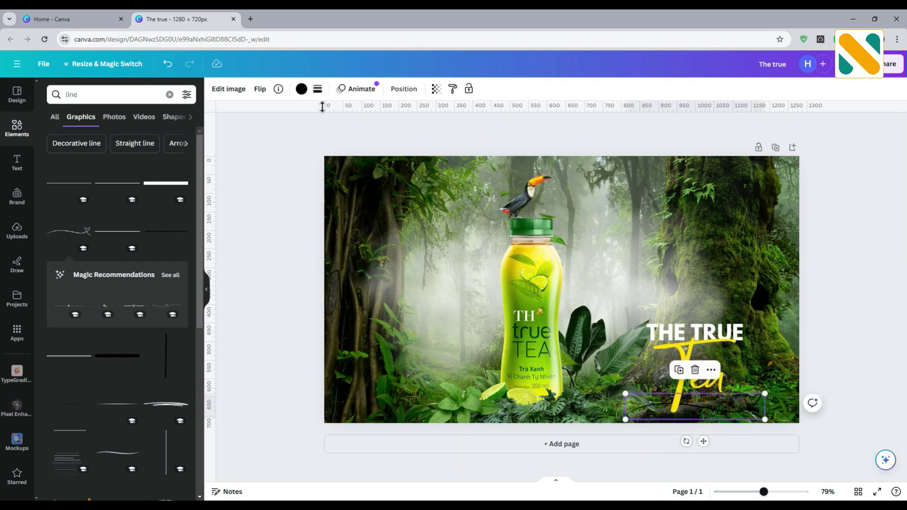
left_click(301, 89)
left_click(102, 147)
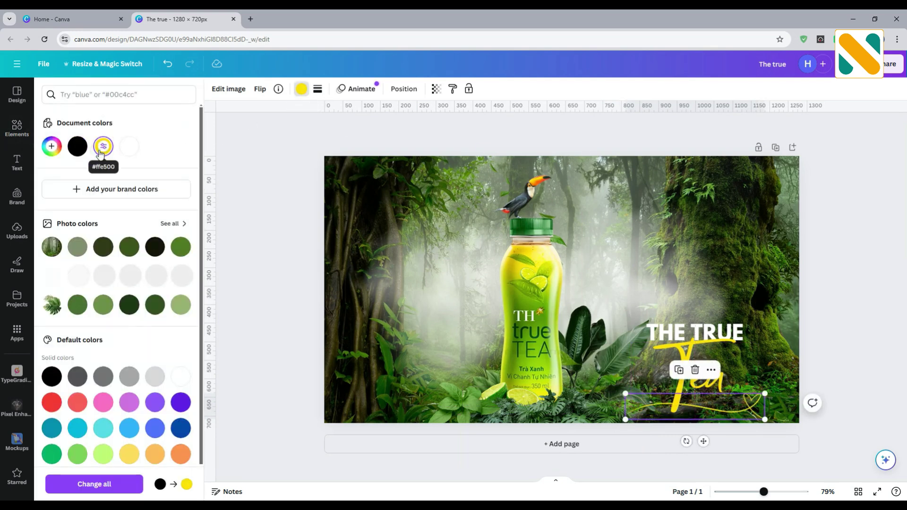
left_click(279, 266)
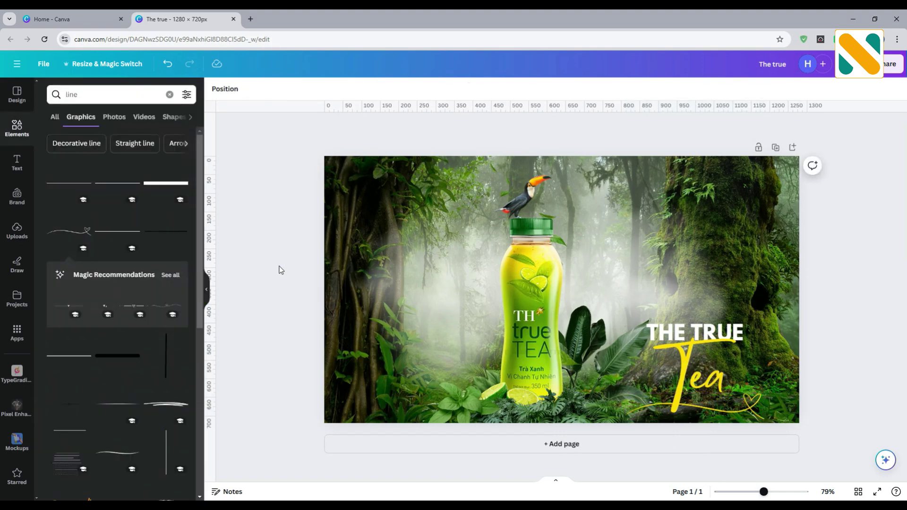
Preview the finished advertisement in full screen.
left_click(877, 491)
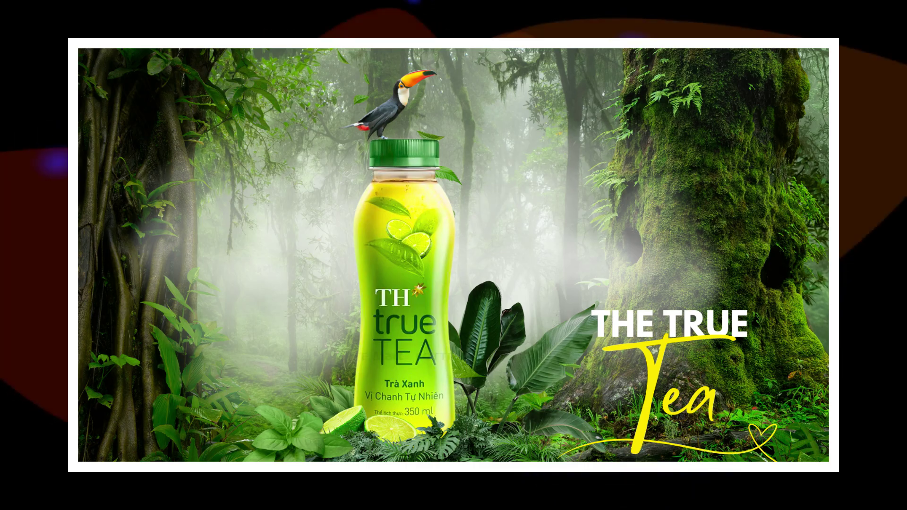